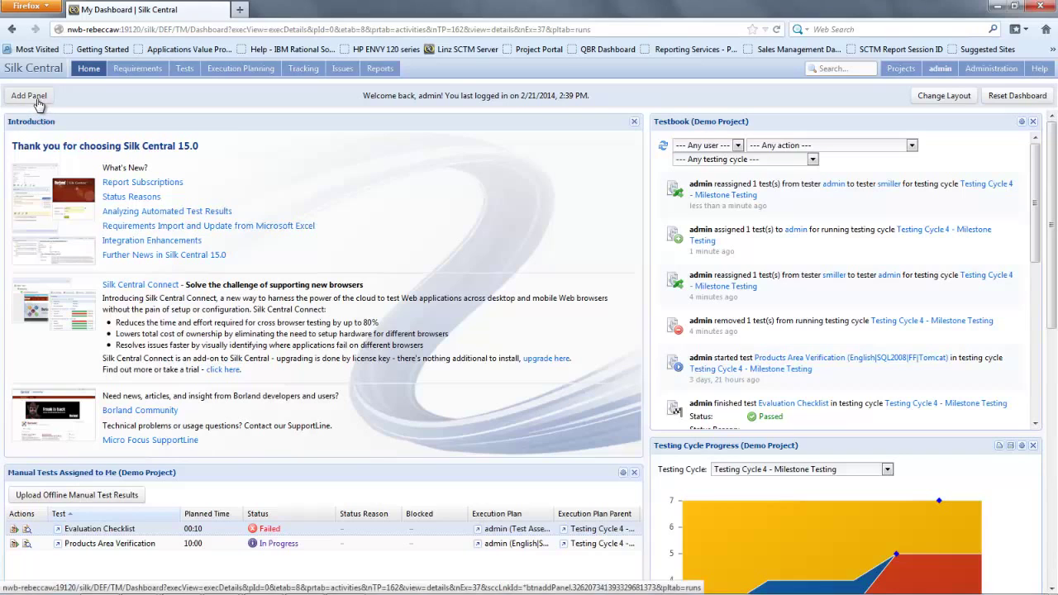
Step: Add an Assigned Issues panel to the dashboard and keep it on Demo Project
{"action": "left_click", "coordinate": [35, 100]}
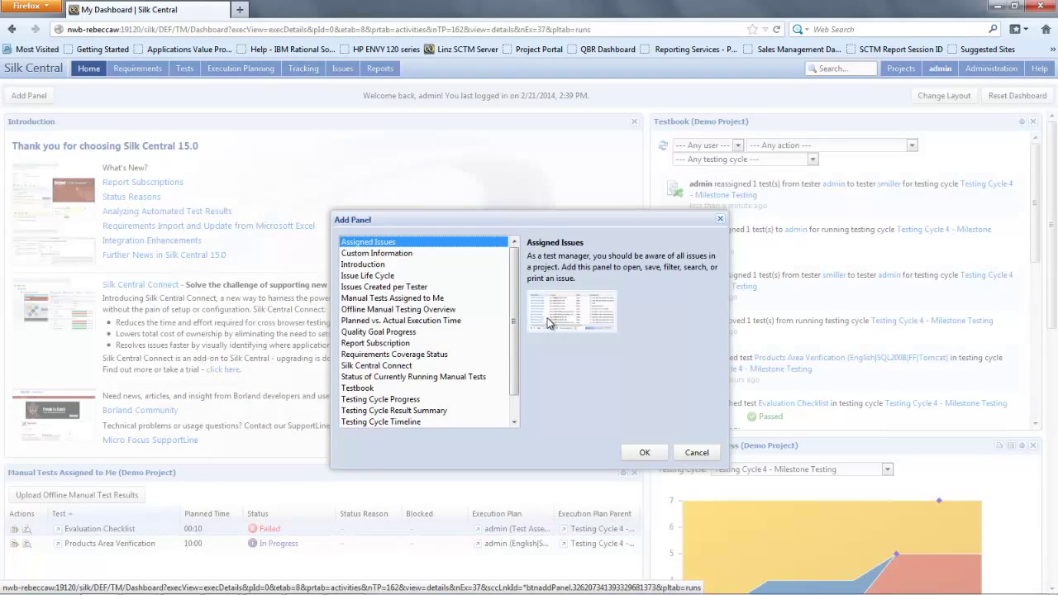
{"action": "left_click_drag", "start_coordinate": [514, 306], "coordinate": [521, 285]}
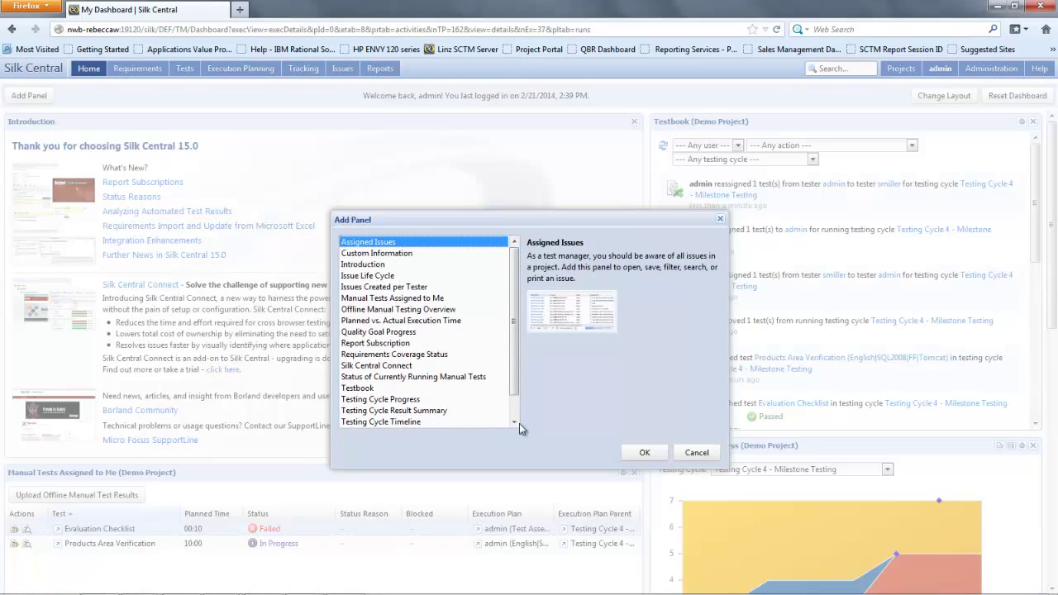
{"action": "left_click", "coordinate": [645, 452]}
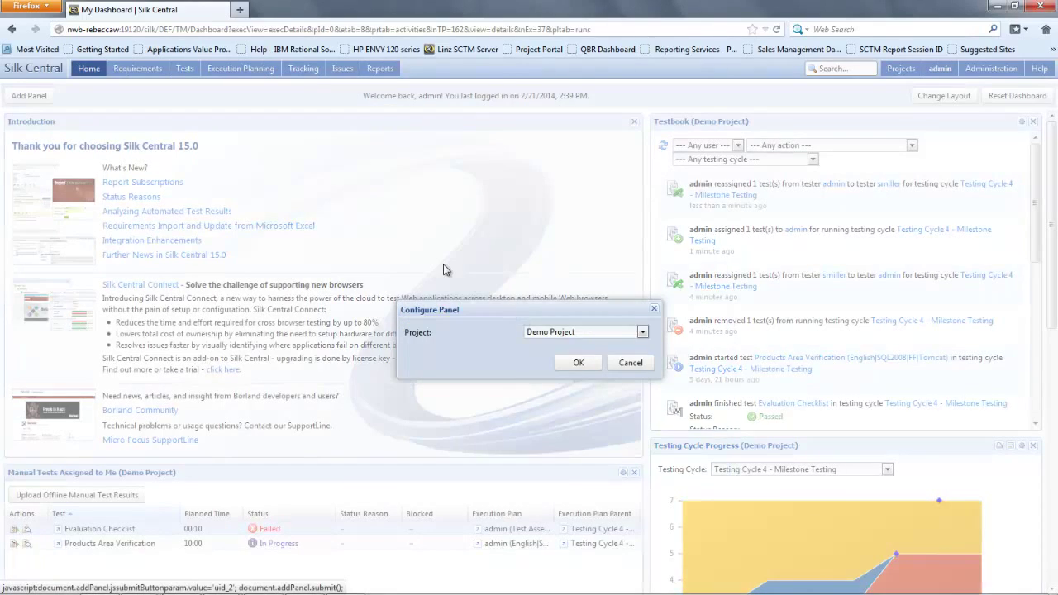
{"action": "left_click", "coordinate": [607, 332]}
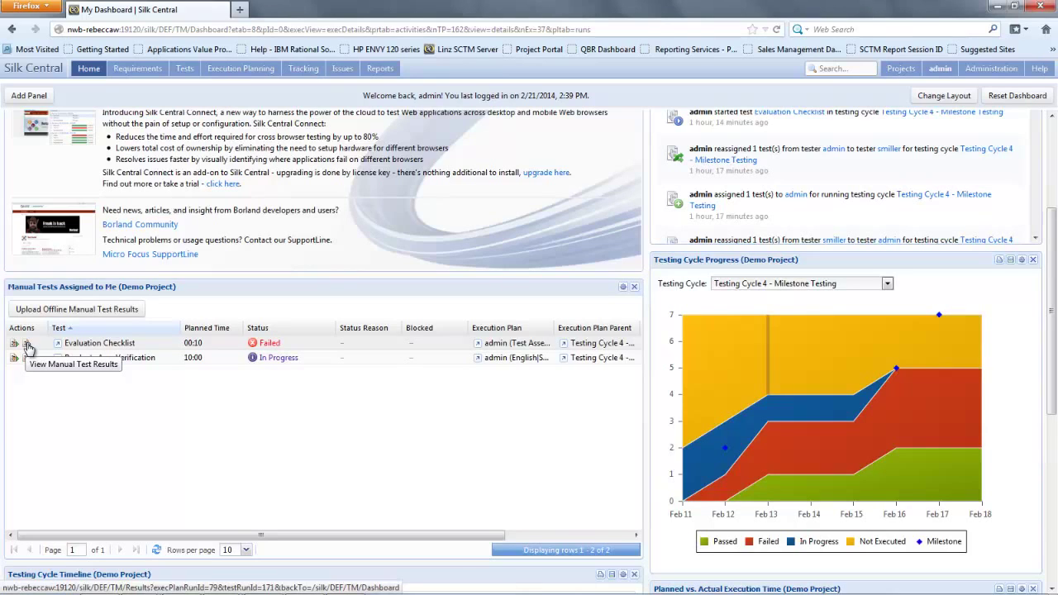
Step: View Evaluation Checklist's manual test results, scrolling to the failed Access Records step and defect 27
{"action": "left_click", "coordinate": [27, 344]}
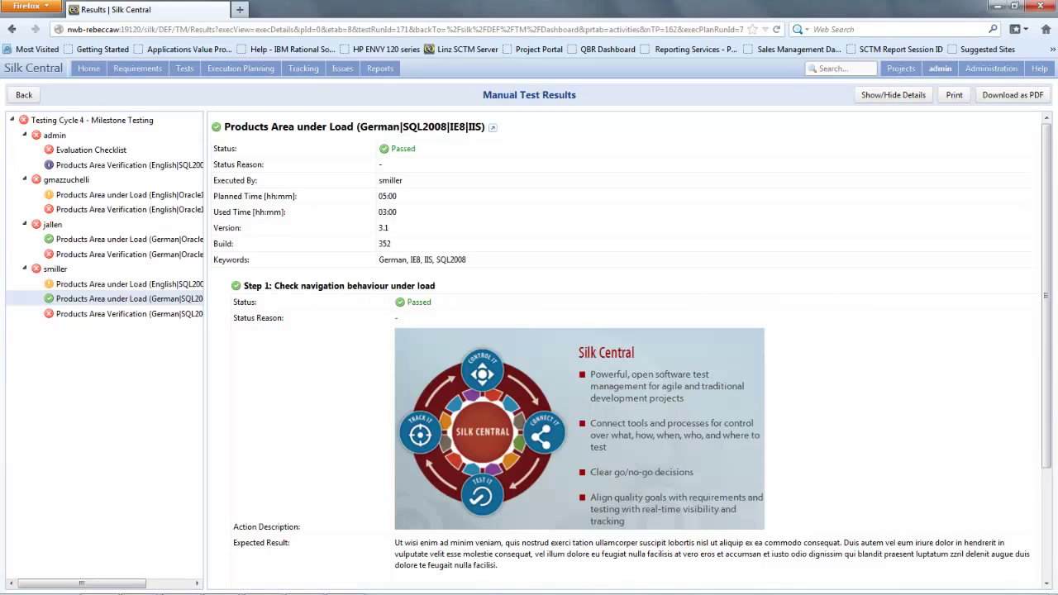
{"action": "left_click_drag", "start_coordinate": [1046, 262], "coordinate": [1046, 340]}
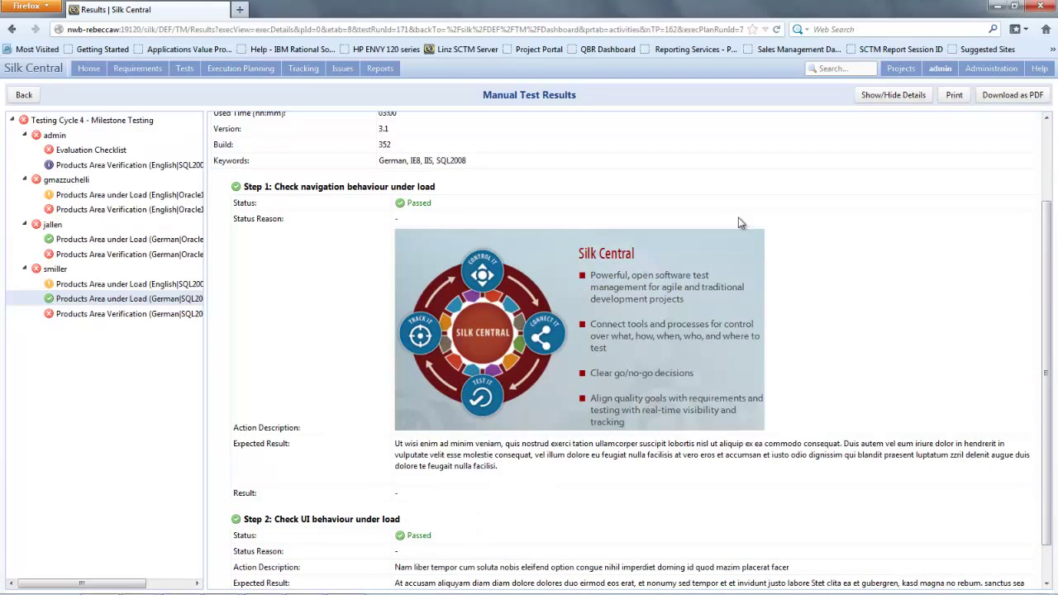
{"action": "left_click", "coordinate": [96, 155]}
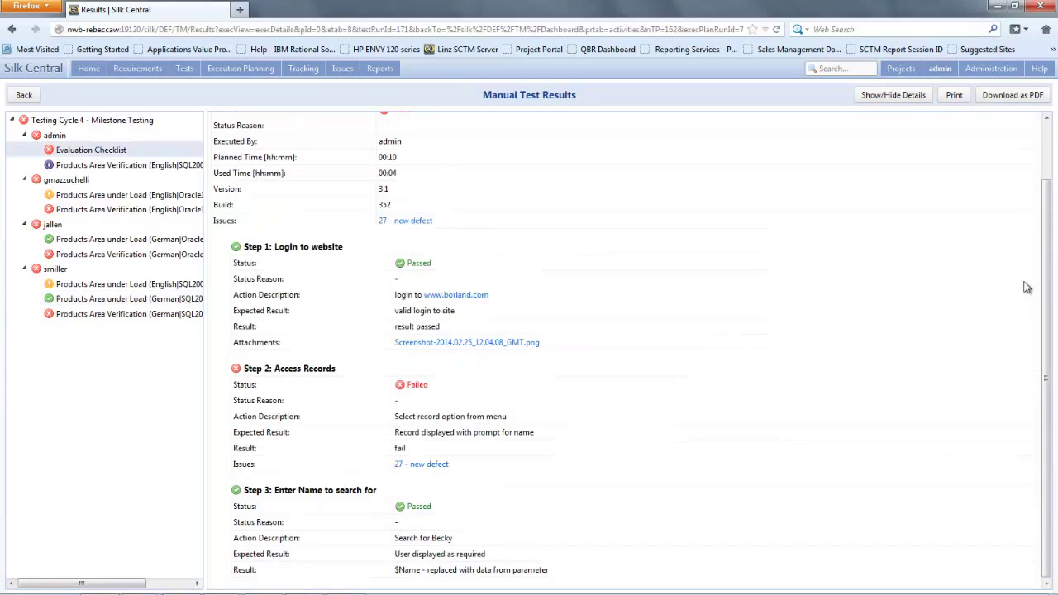
{"action": "left_click_drag", "start_coordinate": [1051, 245], "coordinate": [1046, 132]}
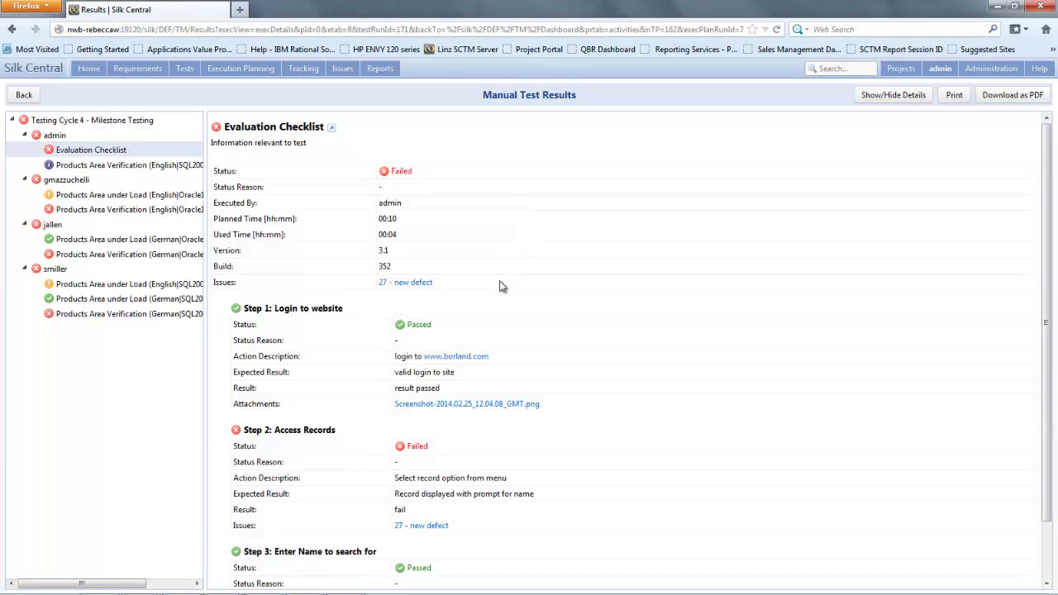
{"action": "scroll", "coordinate": [1051, 280], "scroll_direction": "down", "scroll_amount": 2}
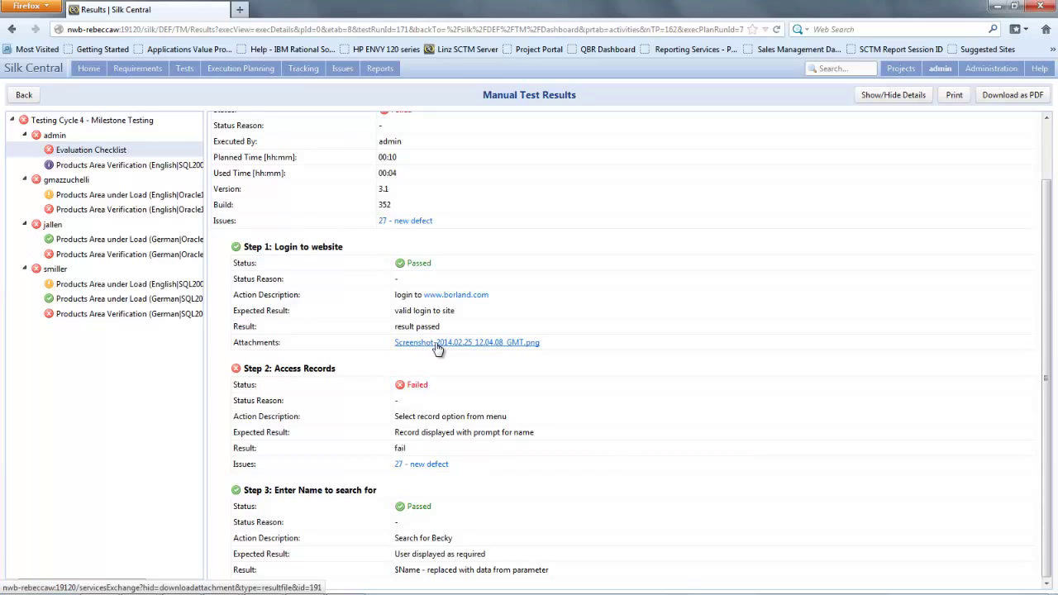
Step: Open the '27 - new defect' link and sign in with the username and password
{"action": "left_click", "coordinate": [424, 465]}
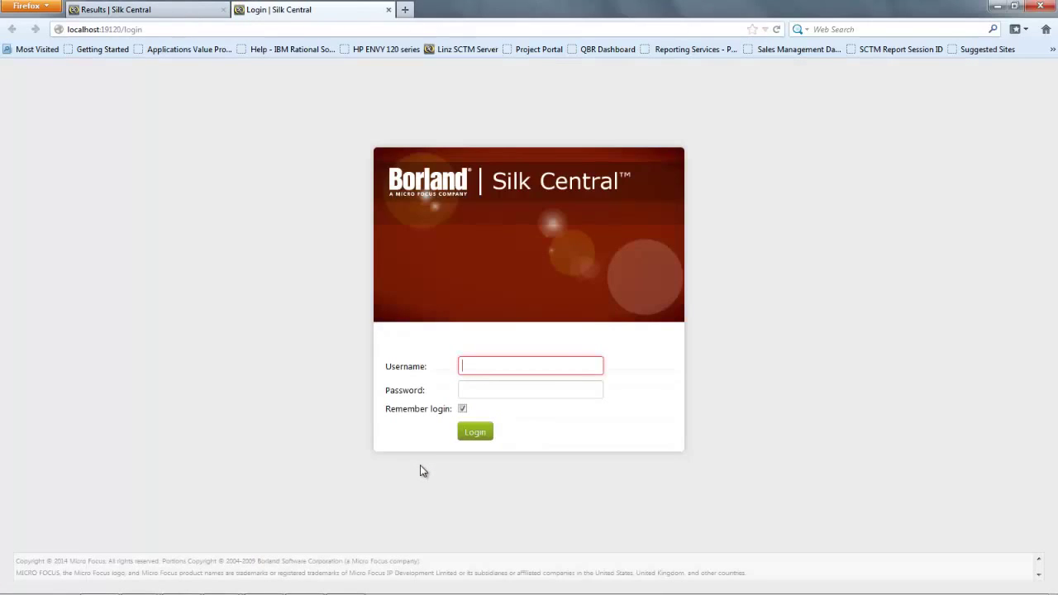
{"action": "type", "text": "adm"}
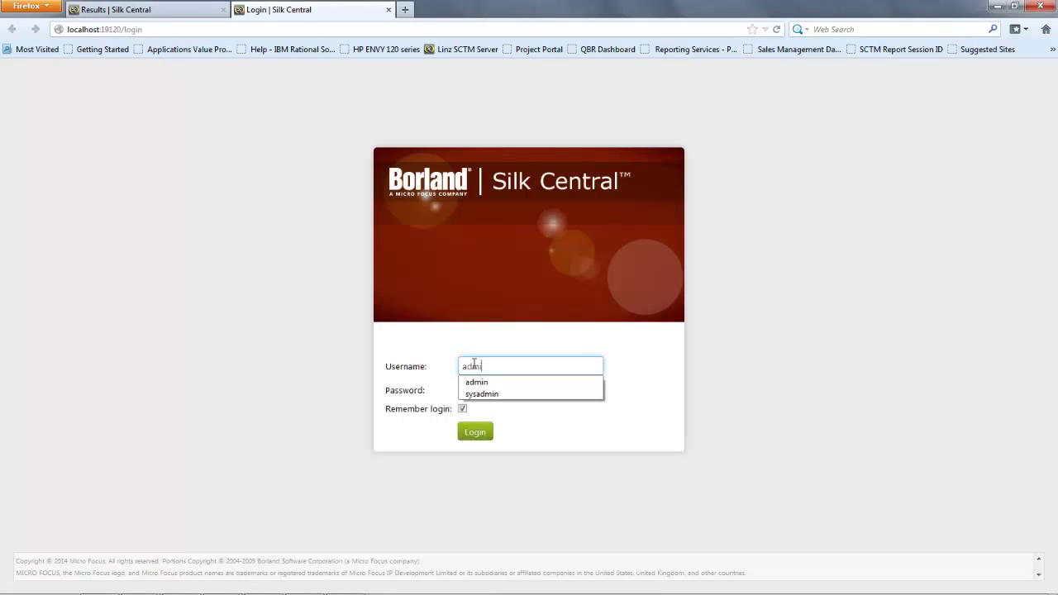
{"action": "type", "text": "in"}
{"action": "key", "text": "Tab"}
{"action": "type", "text": "ad"}
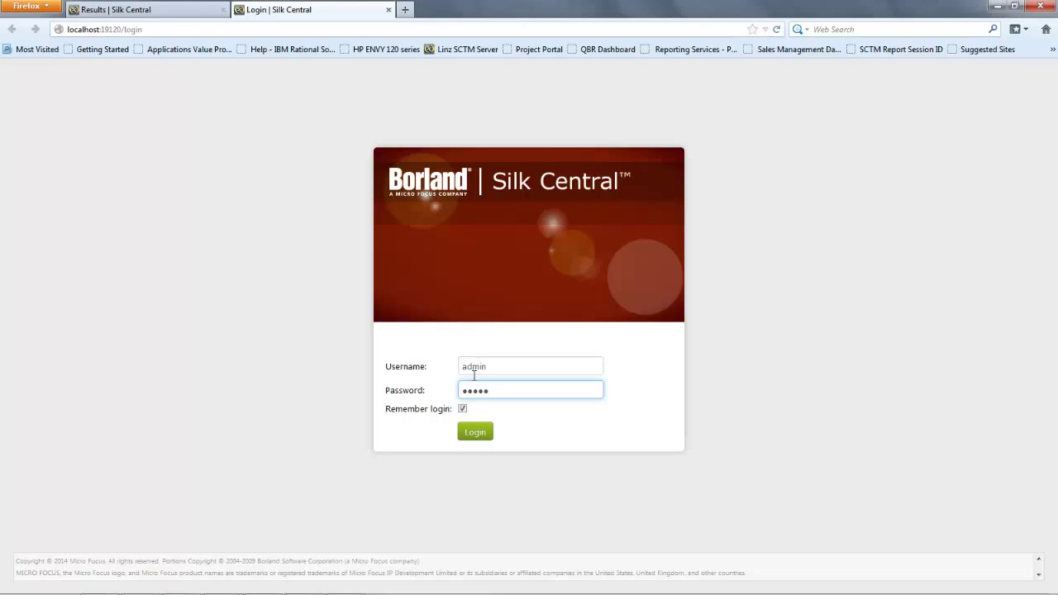
{"action": "key", "text": "Return"}
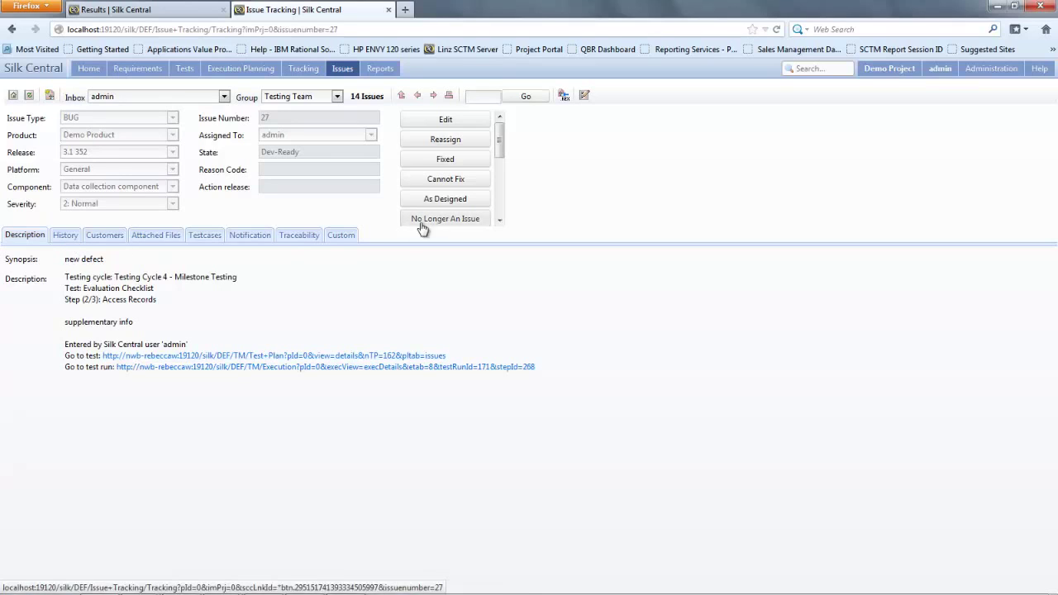
Step: Resolve issue 27 as Cannot Fix, noting 'reason cant fix - cant reporduce', checked in 3.1 352
{"action": "left_click", "coordinate": [31, 238]}
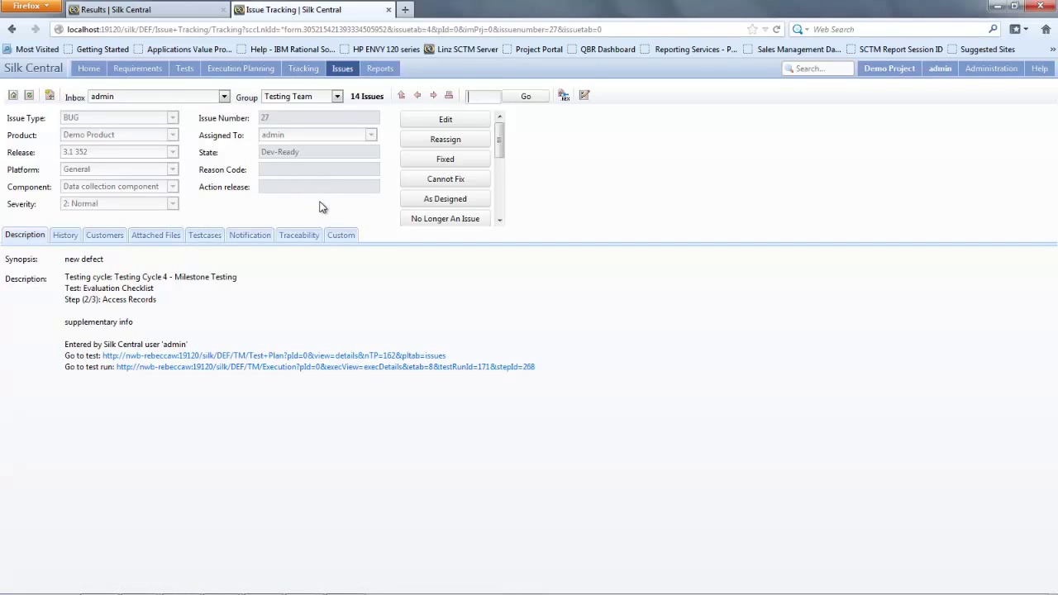
{"action": "left_click", "coordinate": [447, 182]}
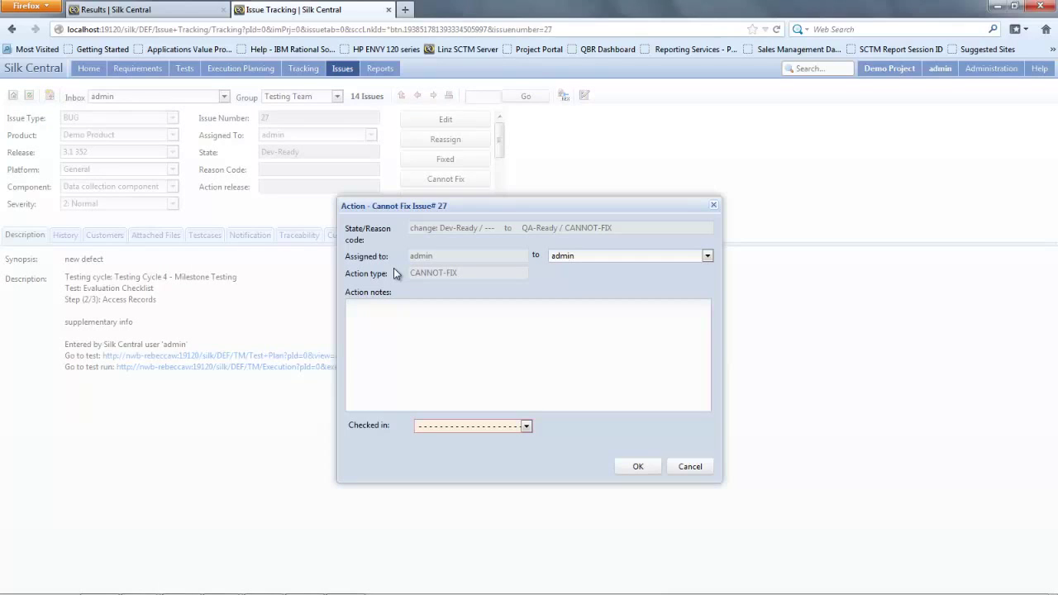
{"action": "type", "text": "reason cant fix - cant reporduce"}
{"action": "left_click", "coordinate": [474, 427]}
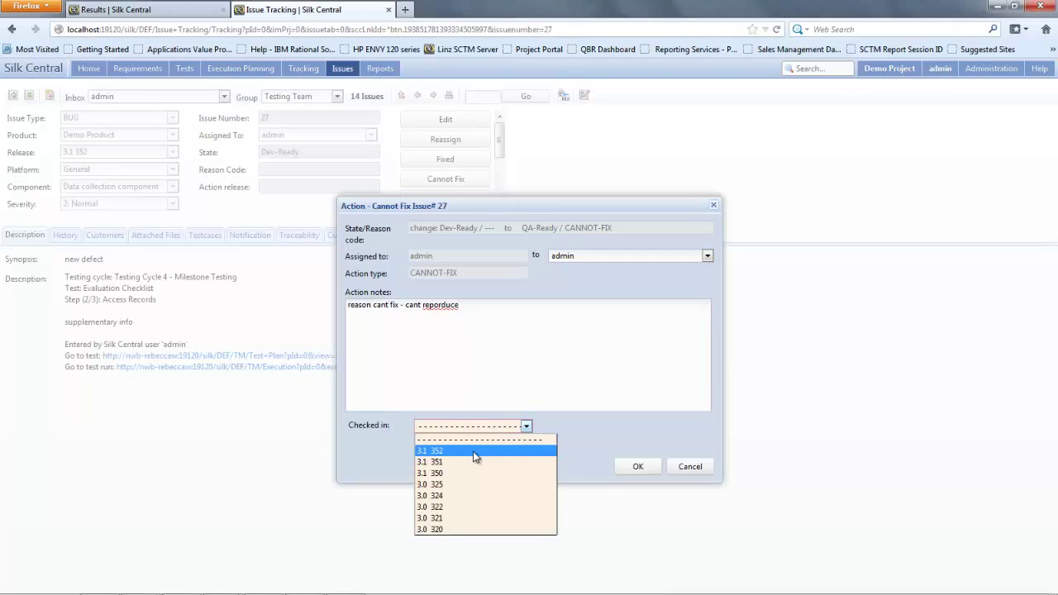
{"action": "left_click", "coordinate": [474, 452]}
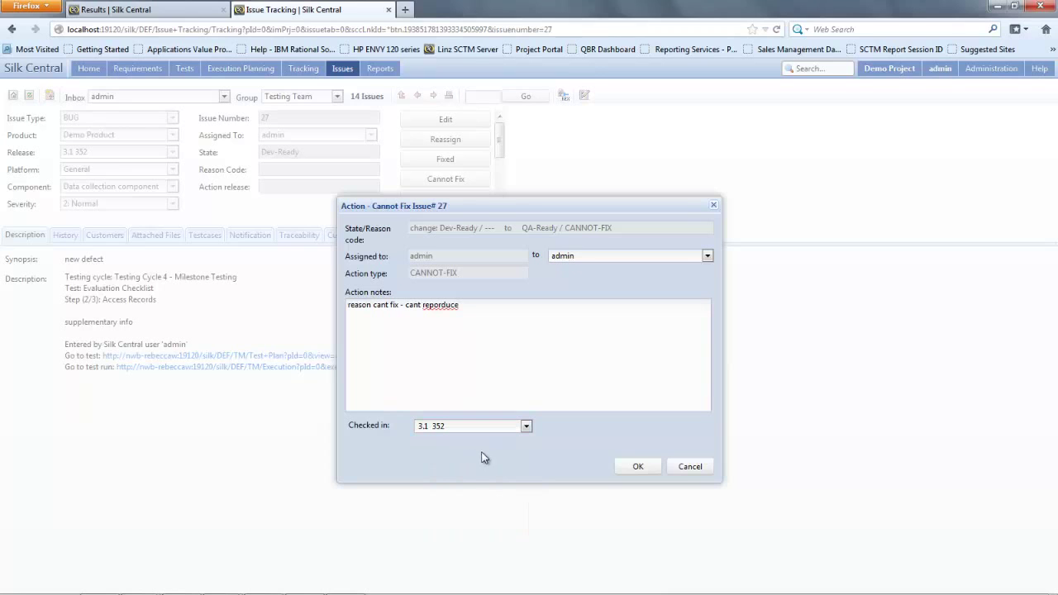
{"action": "left_click", "coordinate": [660, 469]}
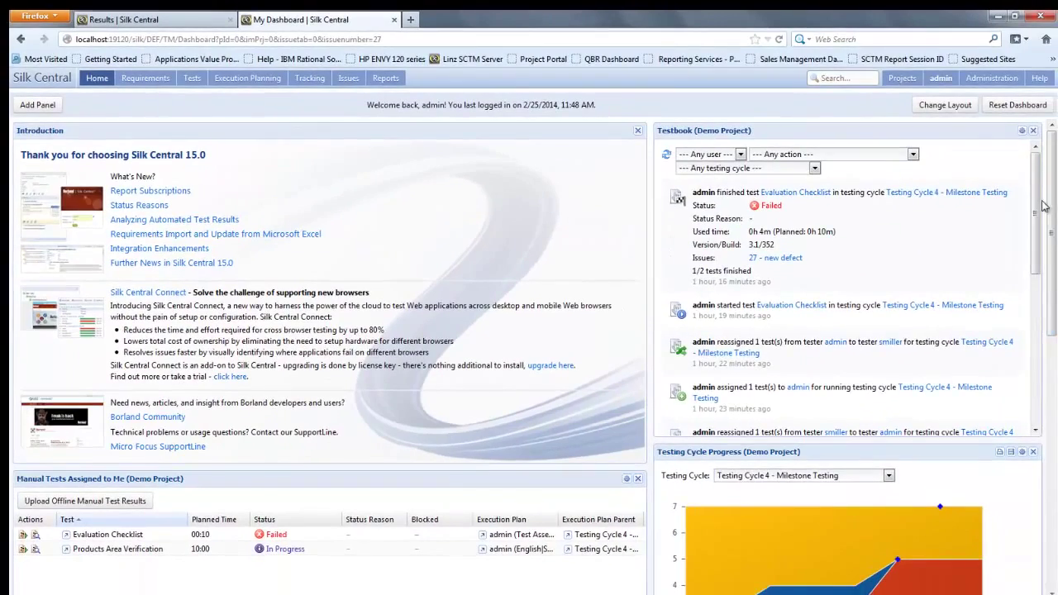
Step: Scroll down to Assigned Issues and move the Created By column beside Status
{"action": "left_click_drag", "start_coordinate": [1051, 207], "coordinate": [1050, 389]}
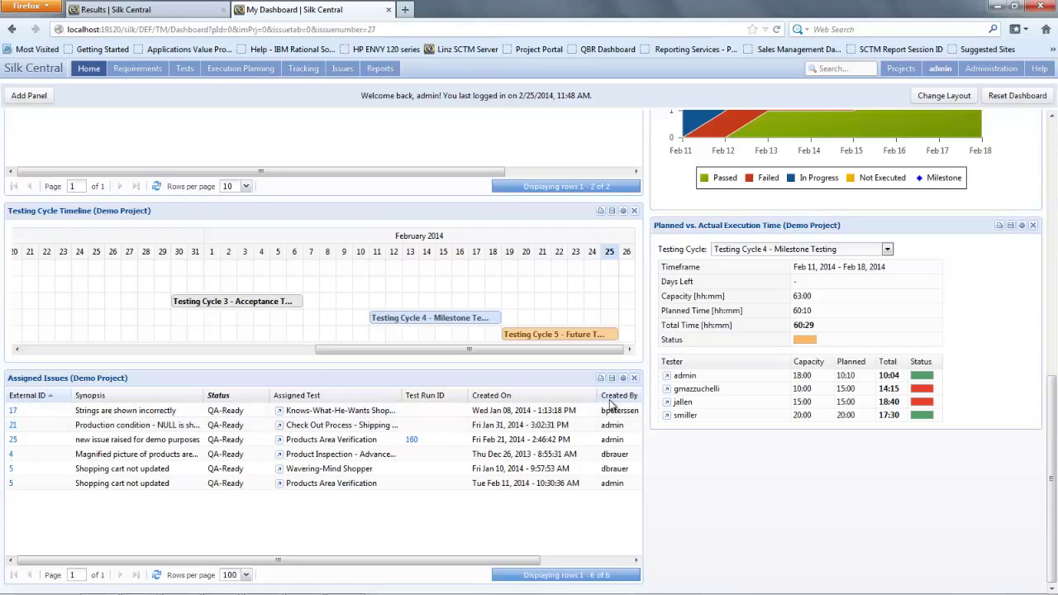
{"action": "left_click_drag", "start_coordinate": [609, 403], "coordinate": [279, 405]}
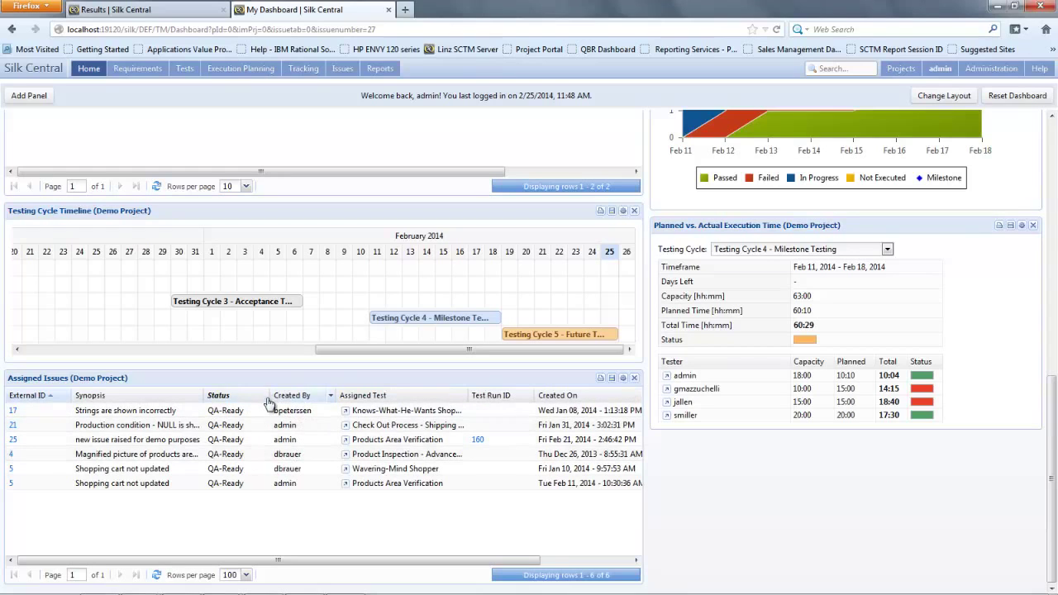
Step: Remove the QA filter from the Status column so all assigned issues are listed
{"action": "left_click", "coordinate": [264, 396]}
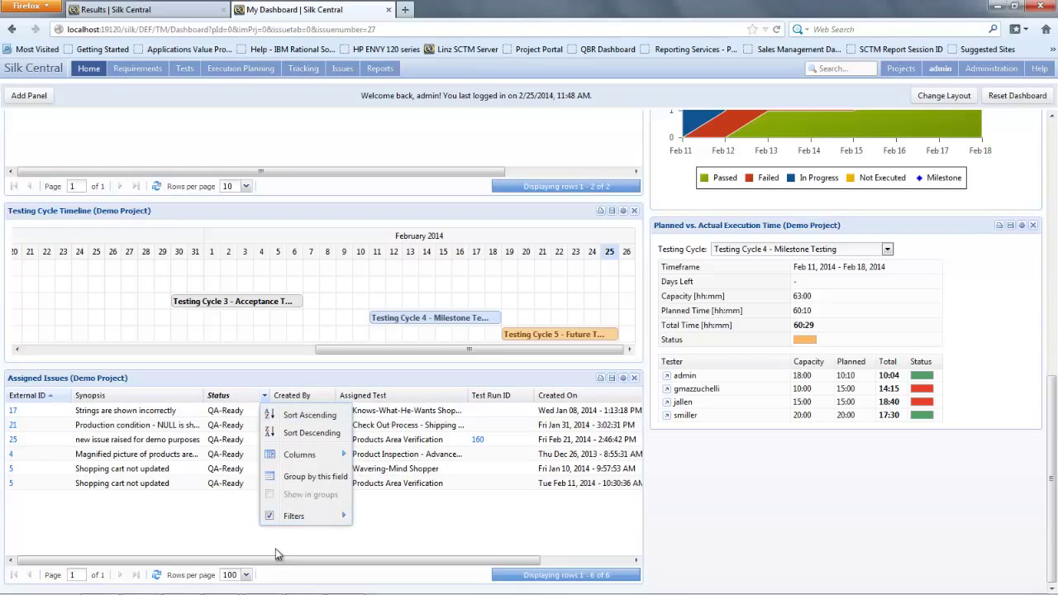
{"action": "mouse_move", "coordinate": [337, 524]}
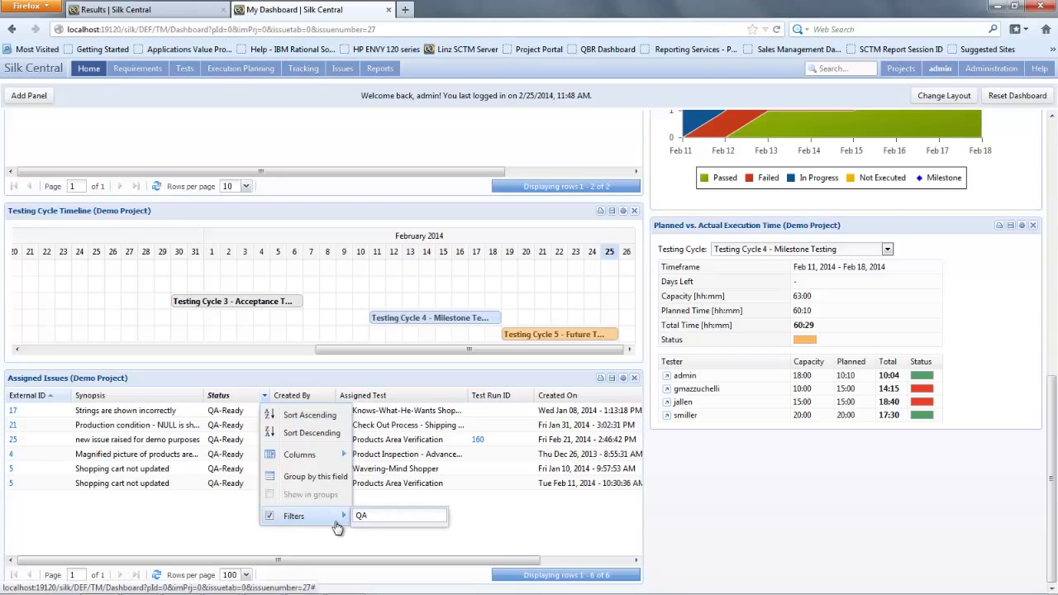
{"action": "left_click", "coordinate": [269, 517]}
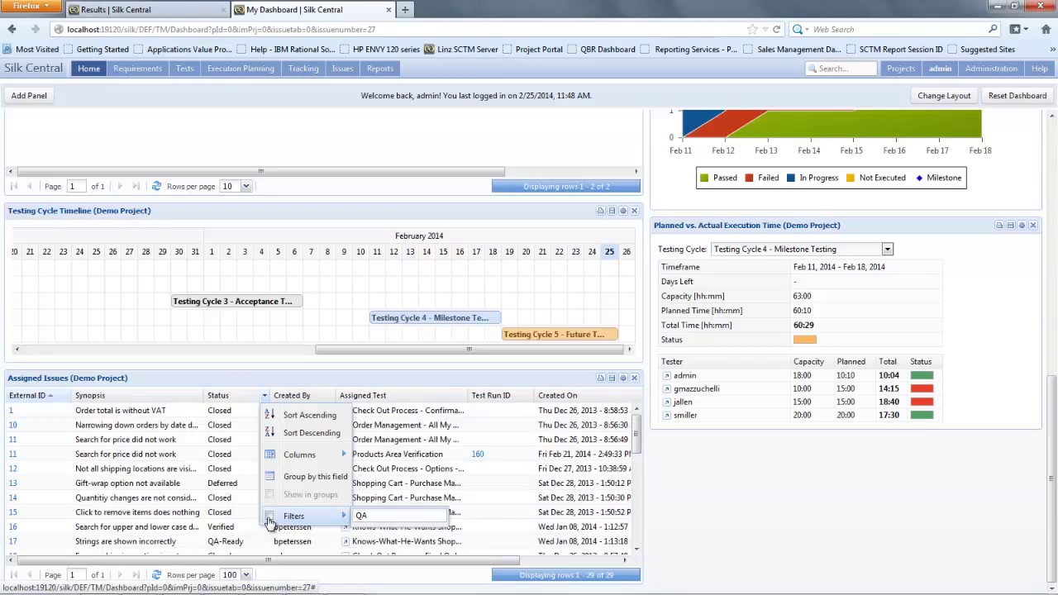
{"action": "left_click", "coordinate": [254, 381]}
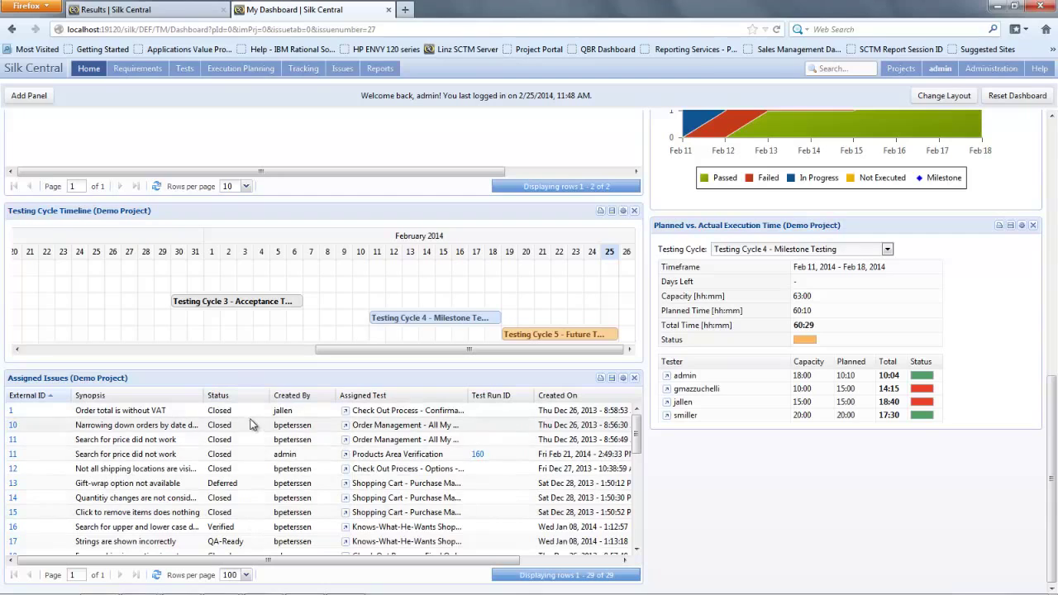
Step: Group the assigned issues by Status and collapse the Closed group
{"action": "left_click", "coordinate": [264, 396]}
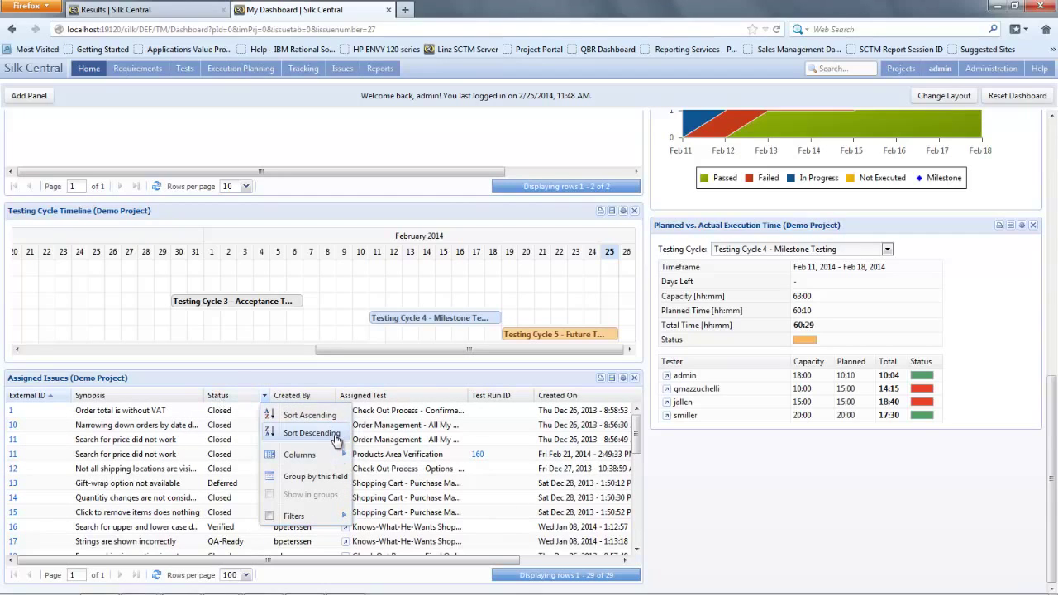
{"action": "left_click", "coordinate": [339, 479]}
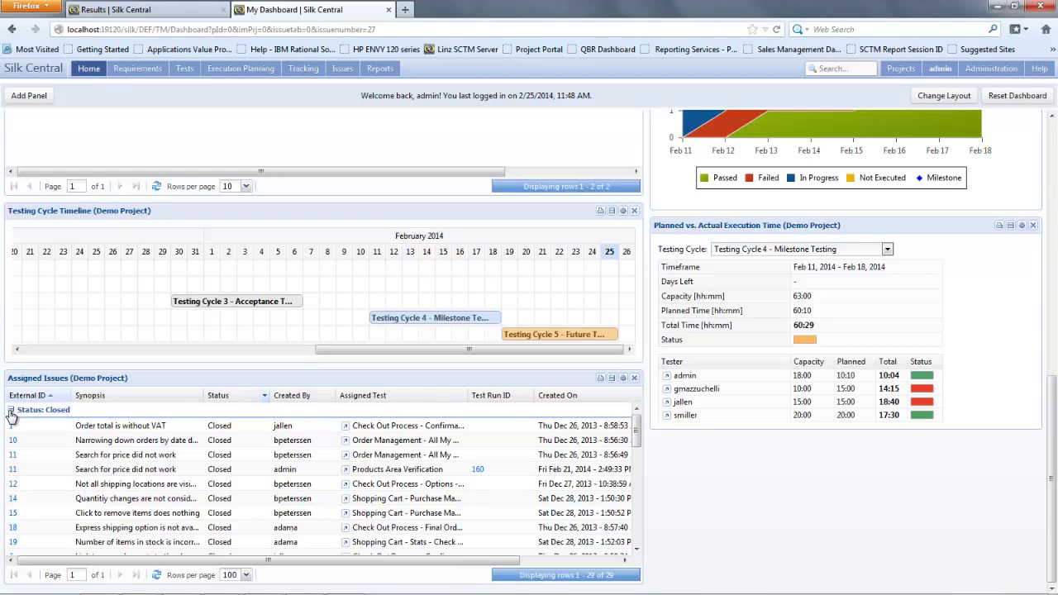
{"action": "left_click", "coordinate": [11, 410]}
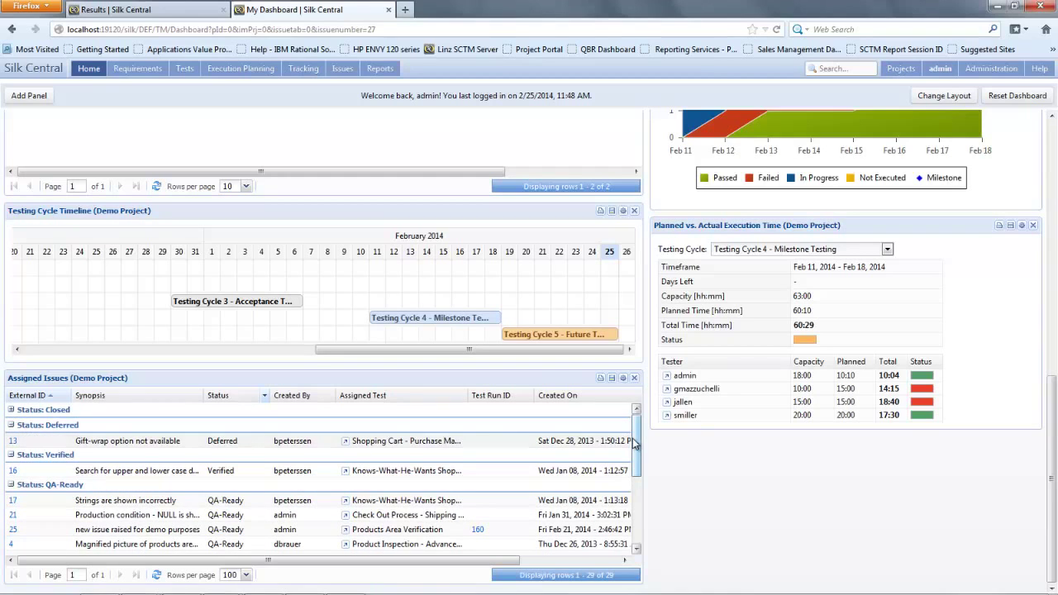
{"action": "left_click_drag", "start_coordinate": [637, 446], "coordinate": [638, 482]}
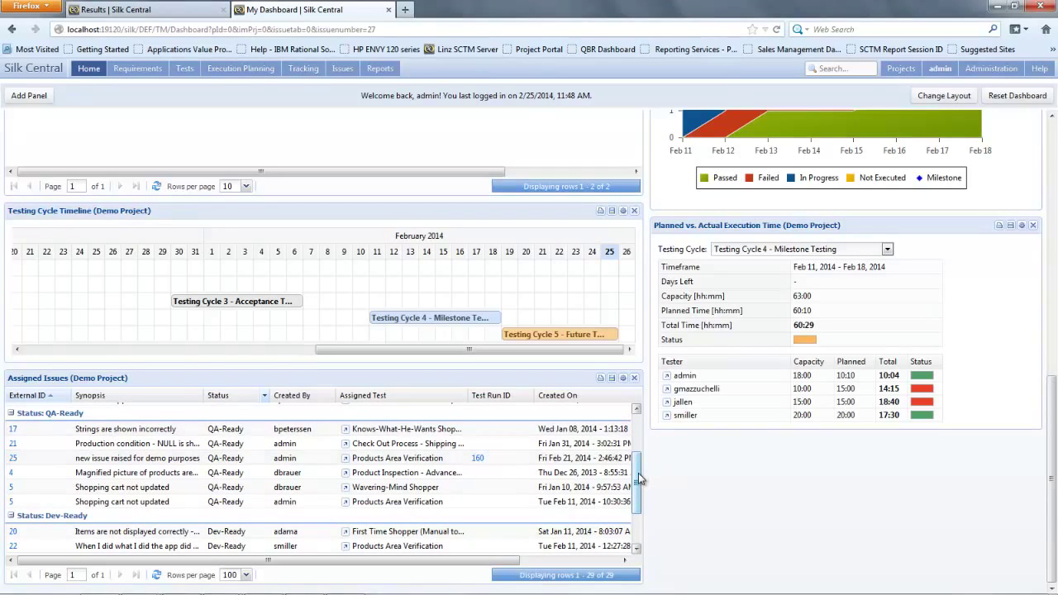
{"action": "scroll", "coordinate": [639, 478], "scroll_direction": "up", "scroll_amount": 3}
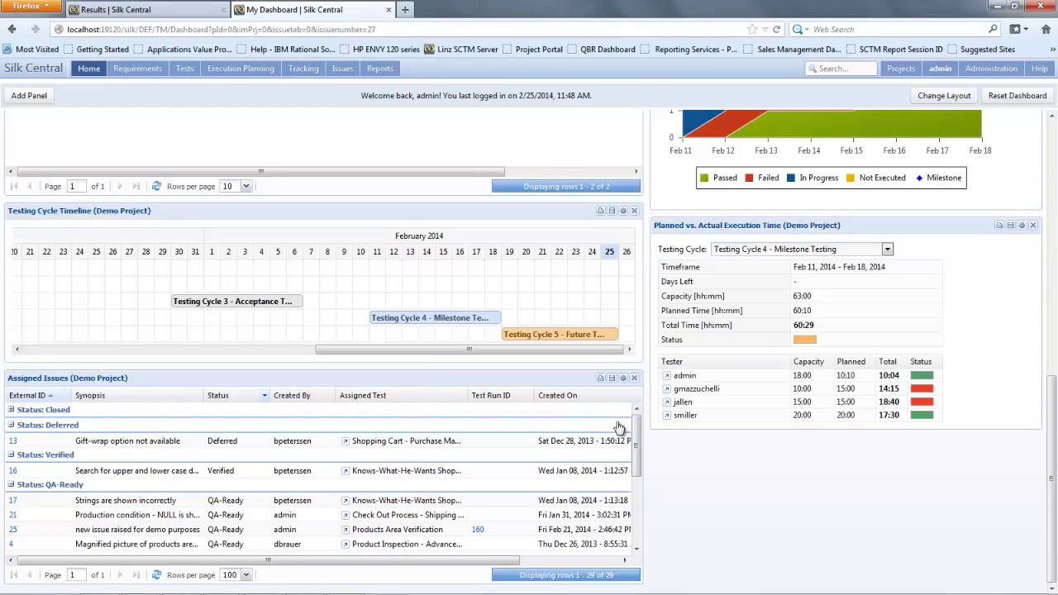
Step: Filter the Created By column by the creator's name, leaving seven issues
{"action": "left_click", "coordinate": [331, 398]}
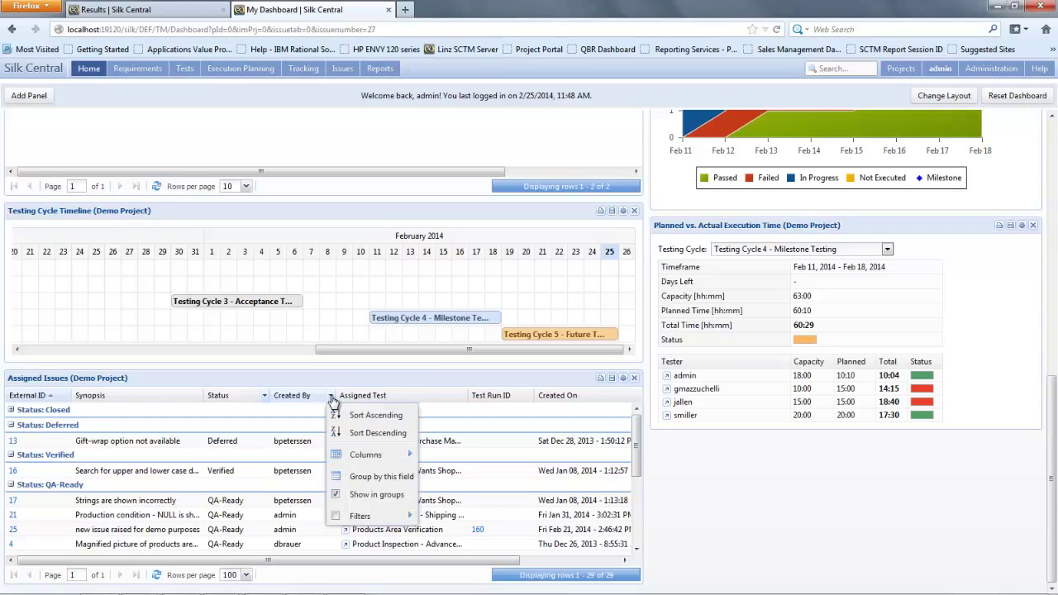
{"action": "mouse_move", "coordinate": [408, 516]}
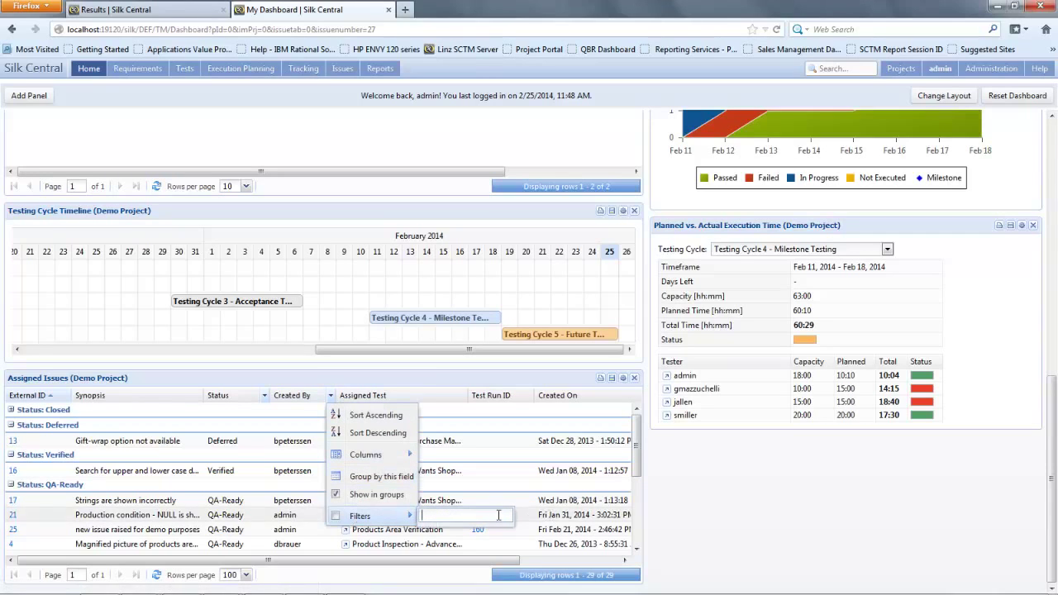
{"action": "left_click", "coordinate": [492, 514]}
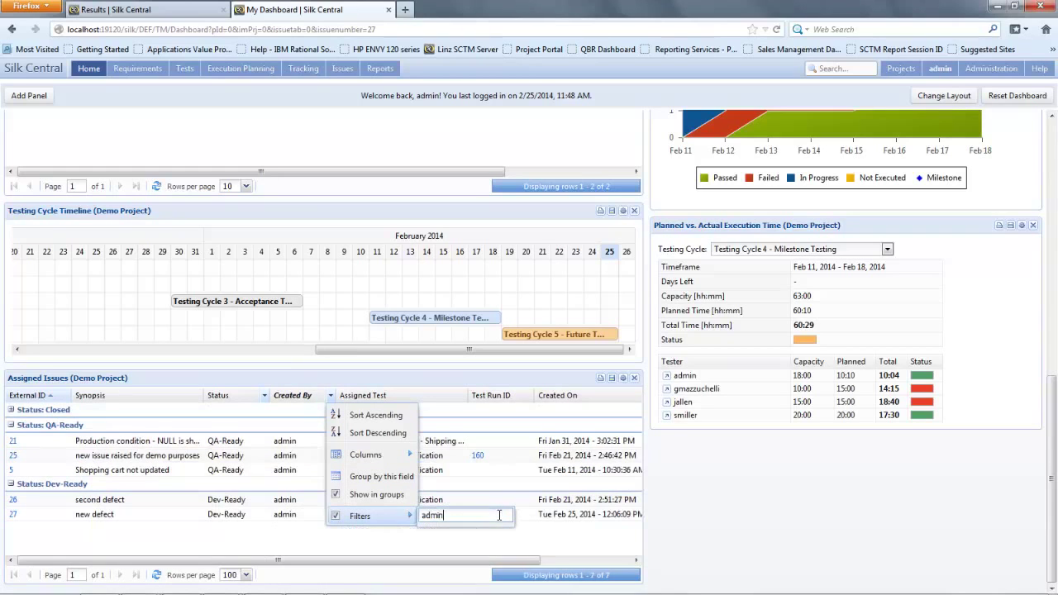
{"action": "left_click", "coordinate": [458, 539]}
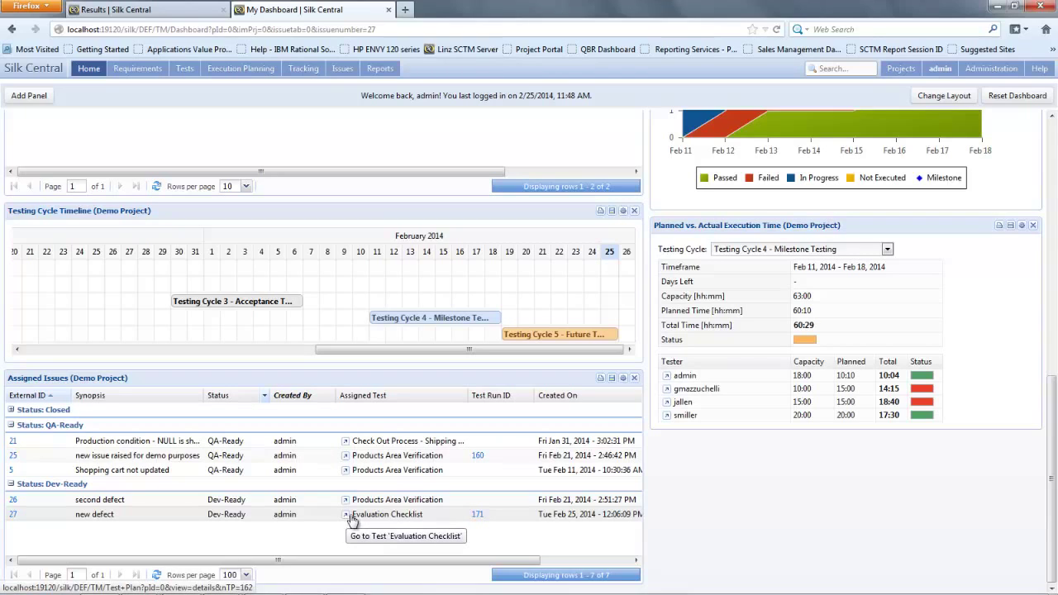
Step: Go to the Evaluation Checklist test from issue 27 and review its Steps, Parameters, Requirements and Runs
{"action": "left_click", "coordinate": [347, 518]}
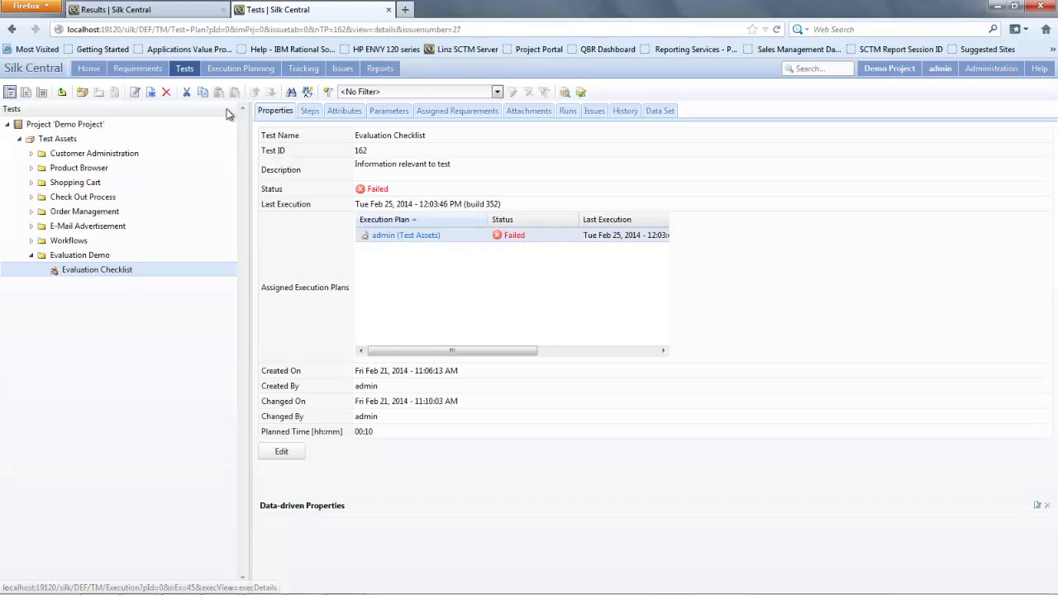
{"action": "left_click", "coordinate": [311, 115]}
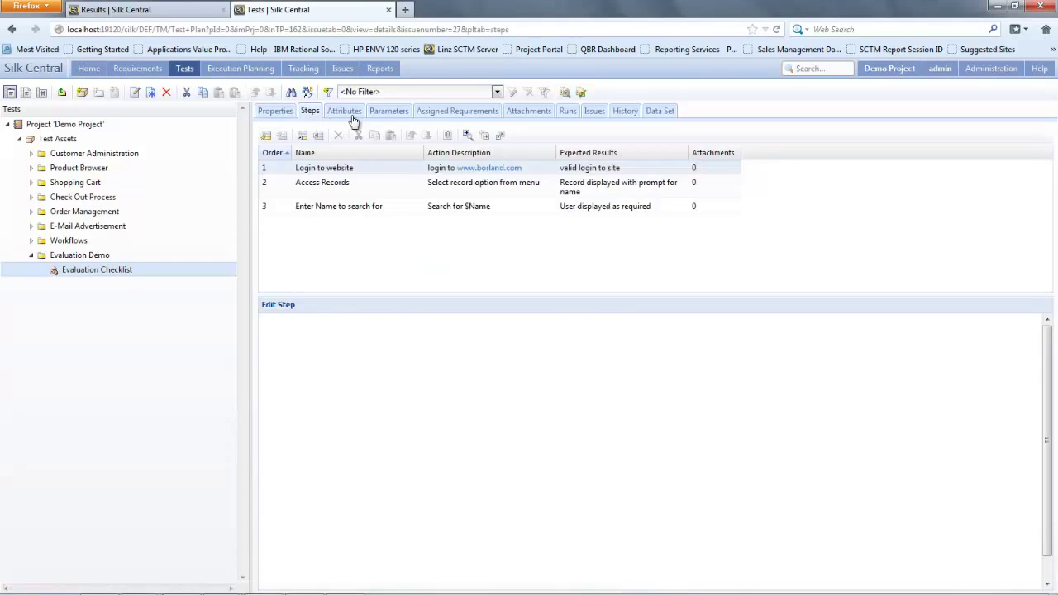
{"action": "left_click", "coordinate": [395, 120]}
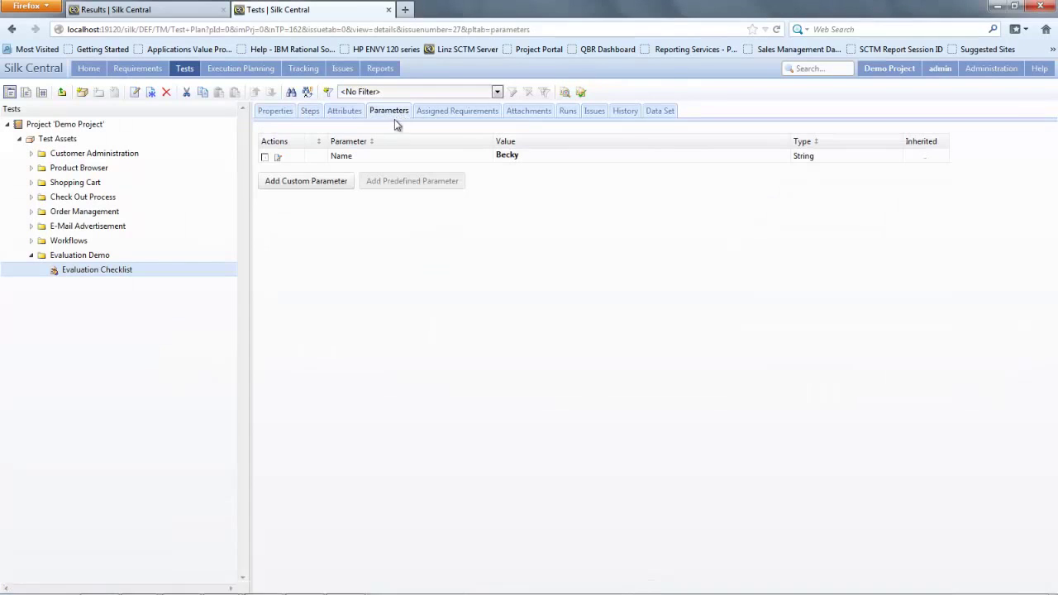
{"action": "left_click", "coordinate": [466, 114]}
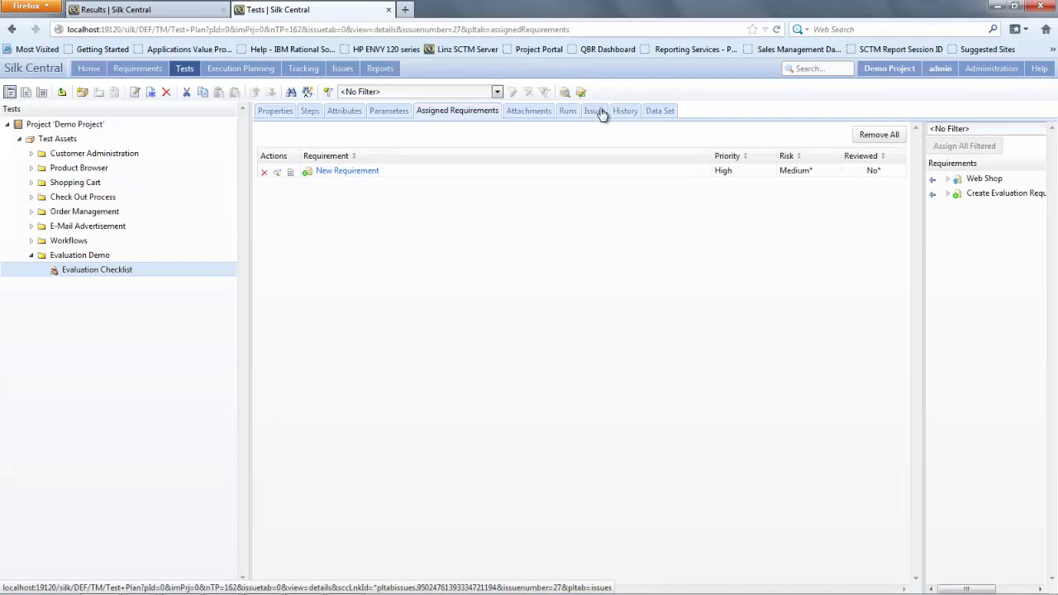
{"action": "left_click", "coordinate": [569, 114]}
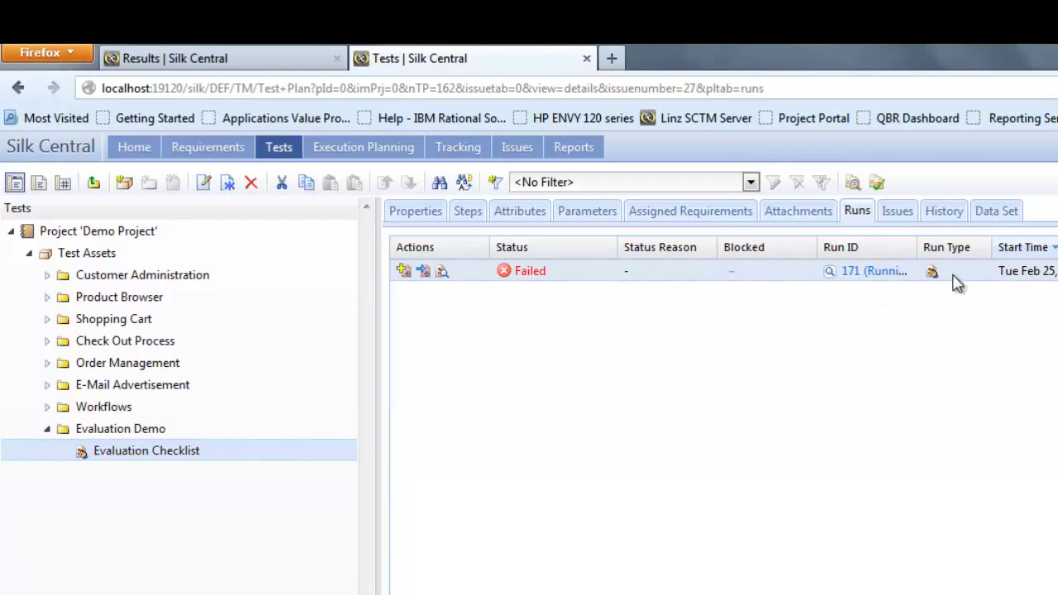
Step: Update the test's issue states so issue 30 reads QA-Ready, then start a New Issue
{"action": "left_click", "coordinate": [898, 212]}
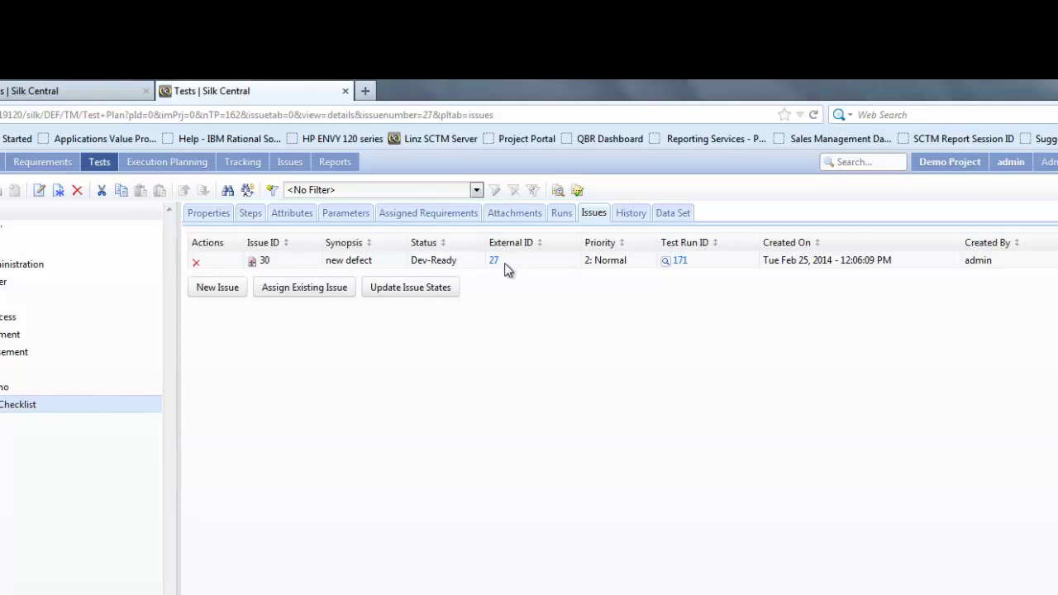
{"action": "left_click", "coordinate": [395, 289]}
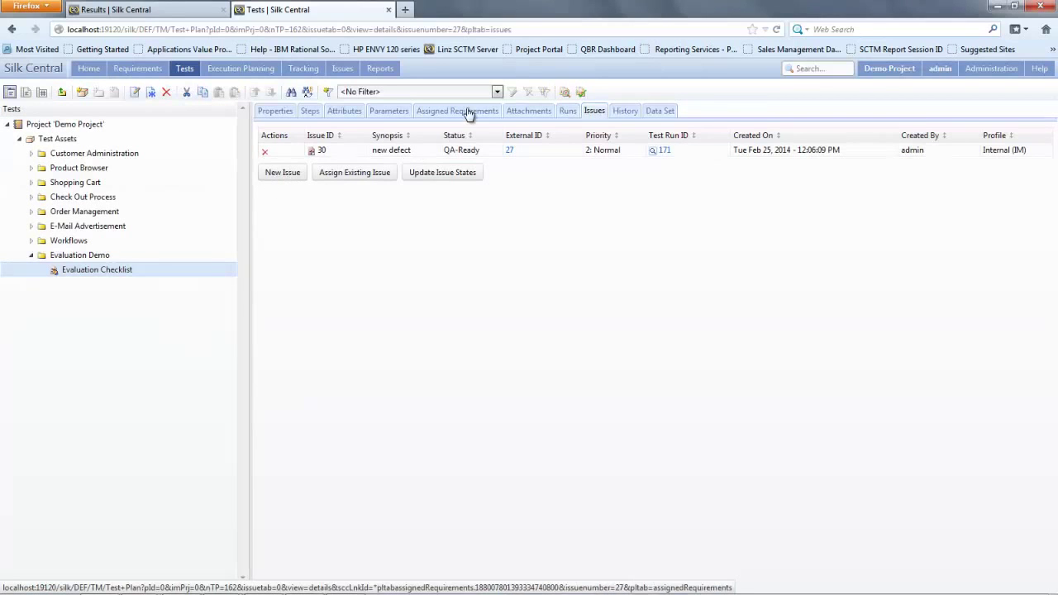
{"action": "left_click", "coordinate": [283, 177]}
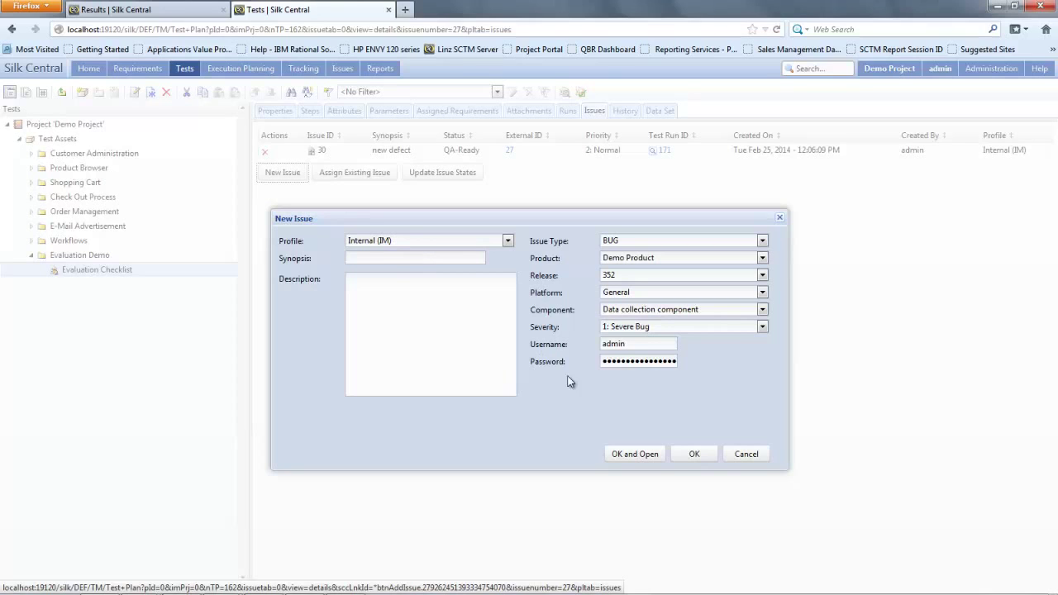
Step: Cancel the New Issue dialog, leaving issue 30 as the test's only issue
{"action": "left_click", "coordinate": [739, 458]}
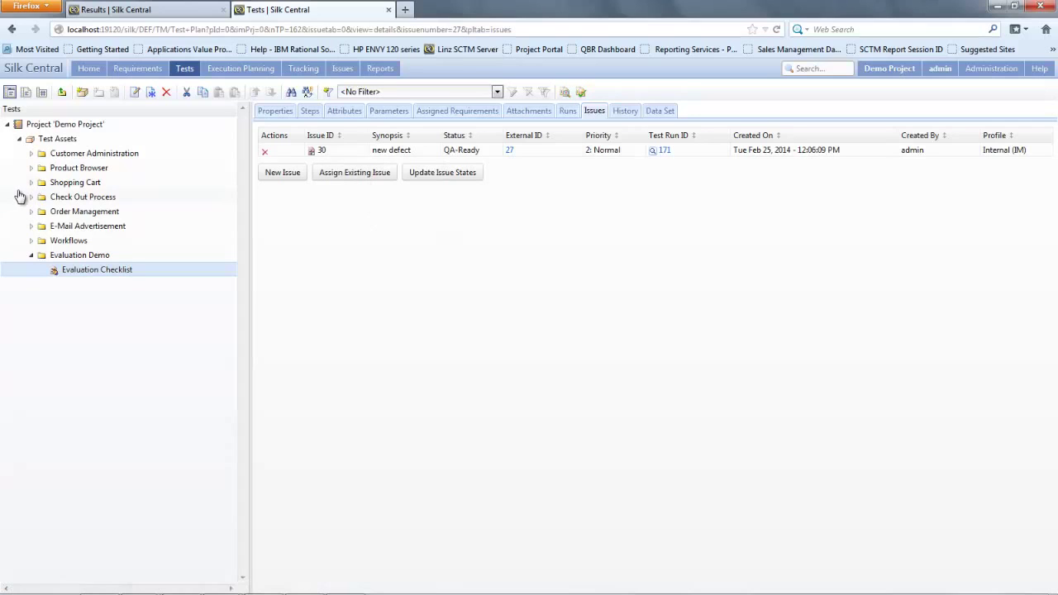
{"action": "mouse_move", "coordinate": [184, 75]}
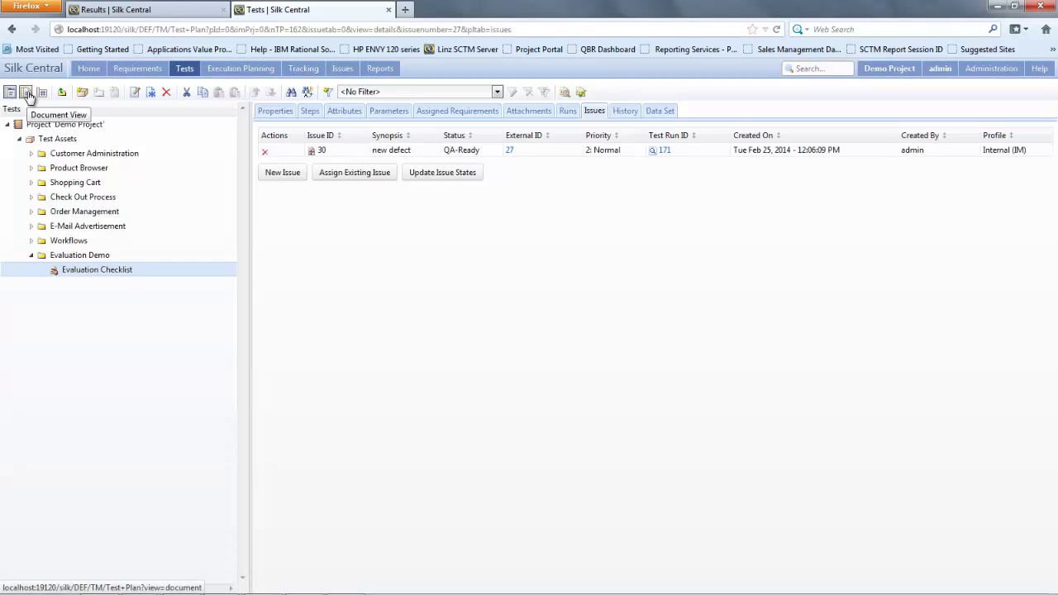
Step: Switch Tests to Document View, showing the folders' 125 tests and 29 assigned issues
{"action": "left_click", "coordinate": [28, 93]}
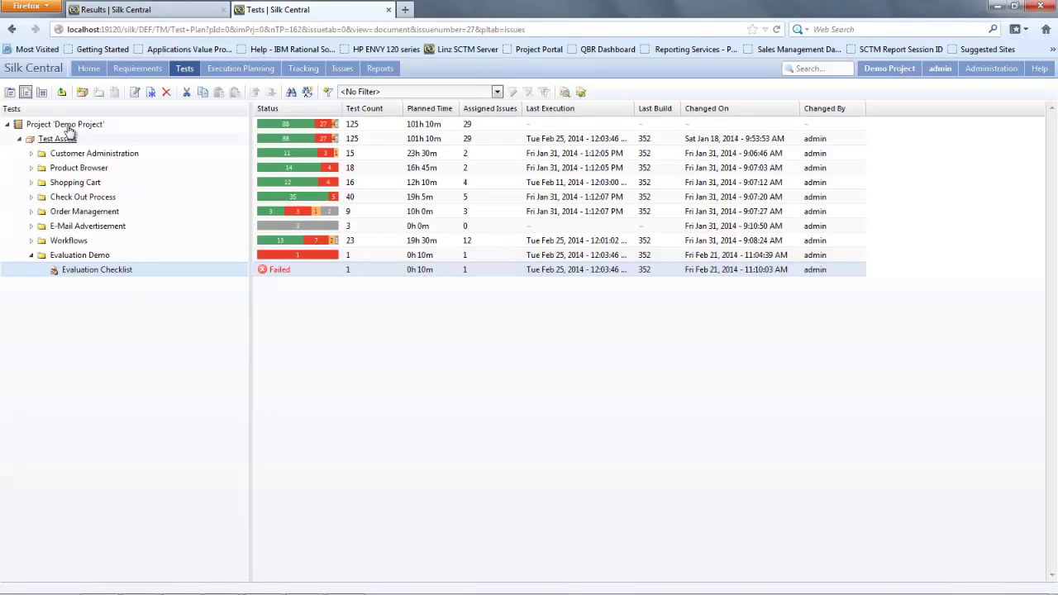
Step: Show Requirements in Document View, expanding Web Shop, Create Evaluation Requirement and Order Management
{"action": "mouse_move", "coordinate": [146, 68]}
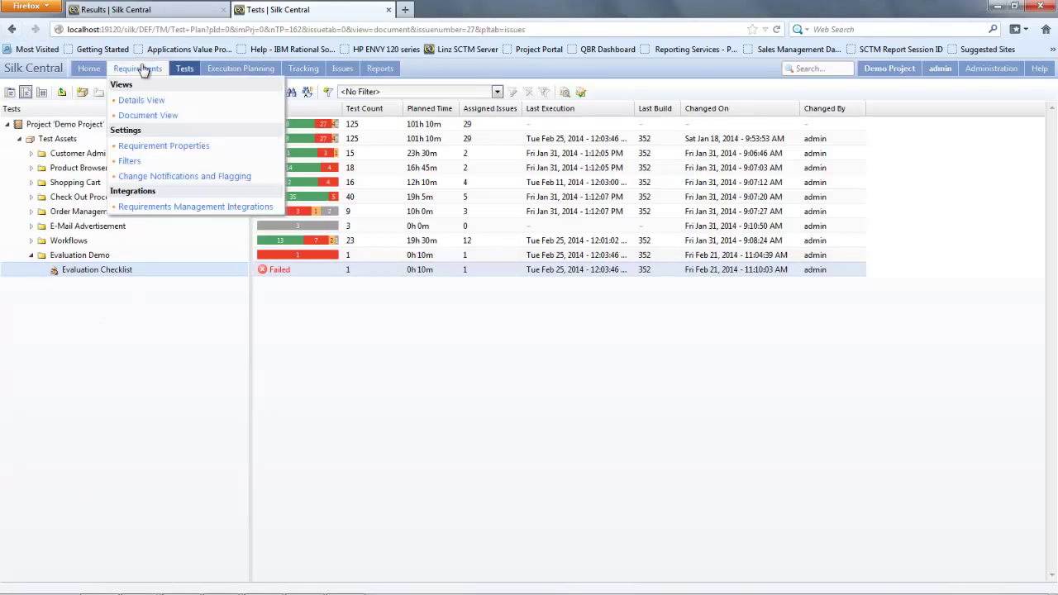
{"action": "left_click", "coordinate": [151, 68]}
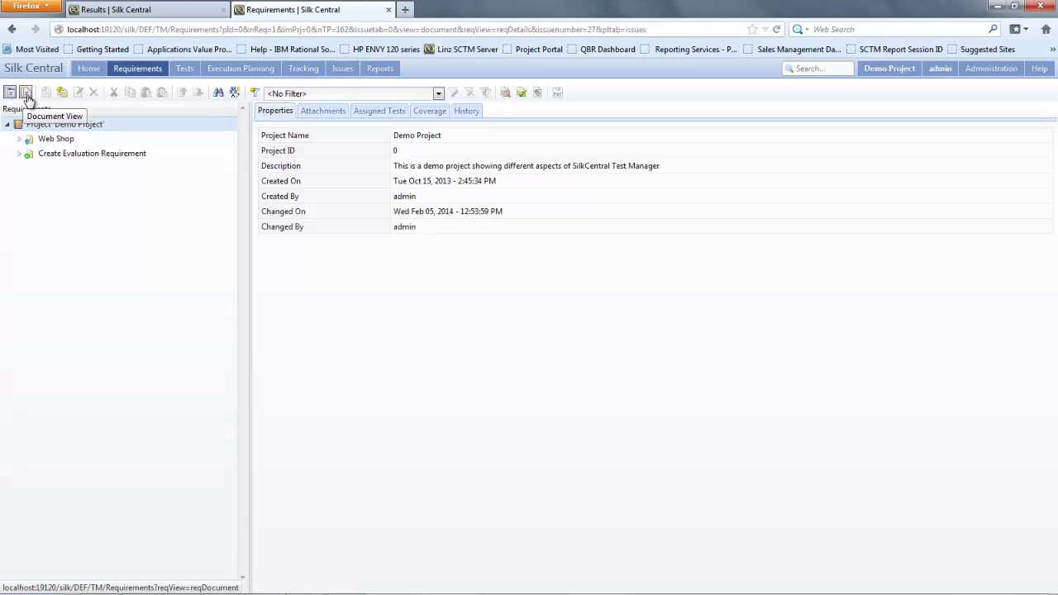
{"action": "left_click", "coordinate": [26, 96]}
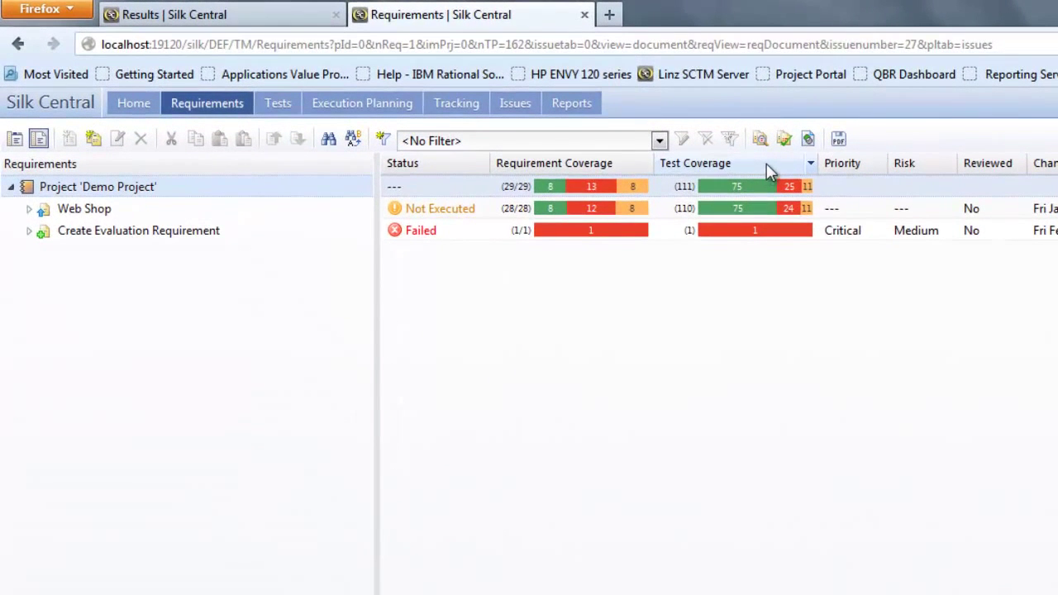
{"action": "left_click", "coordinate": [28, 209]}
{"action": "left_click", "coordinate": [29, 363]}
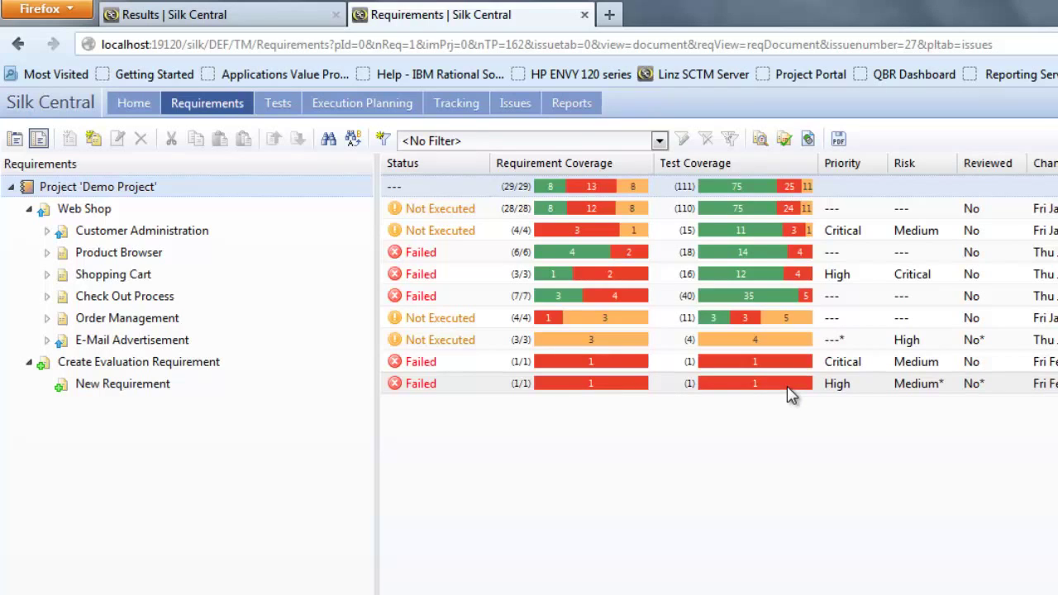
{"action": "double_click", "coordinate": [139, 321]}
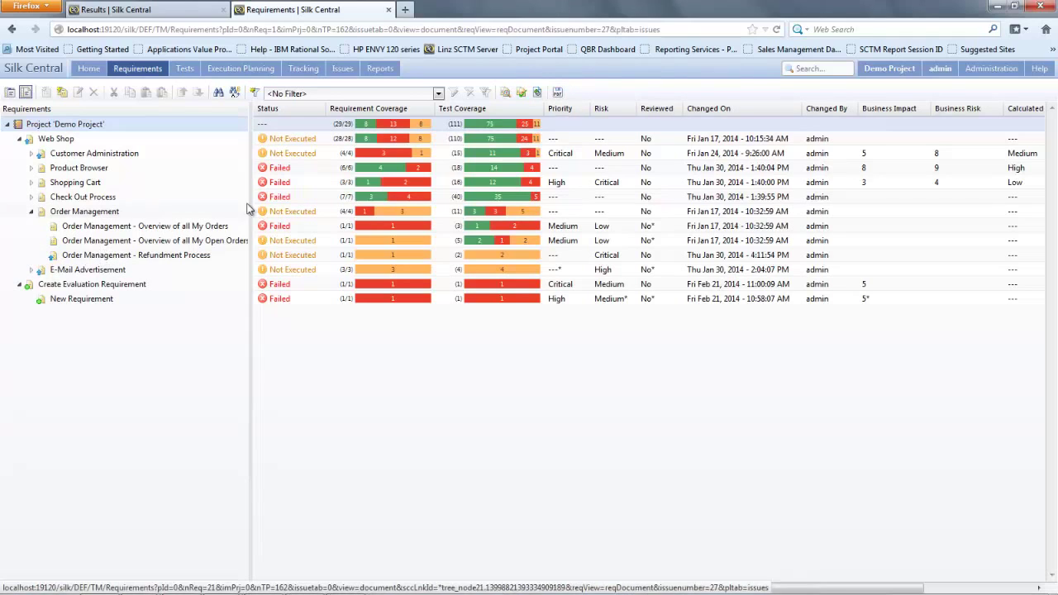
Step: Export the requirements document view as requirementsDocumentView.pdf, view it in Adobe Reader, then close it
{"action": "left_click", "coordinate": [558, 92]}
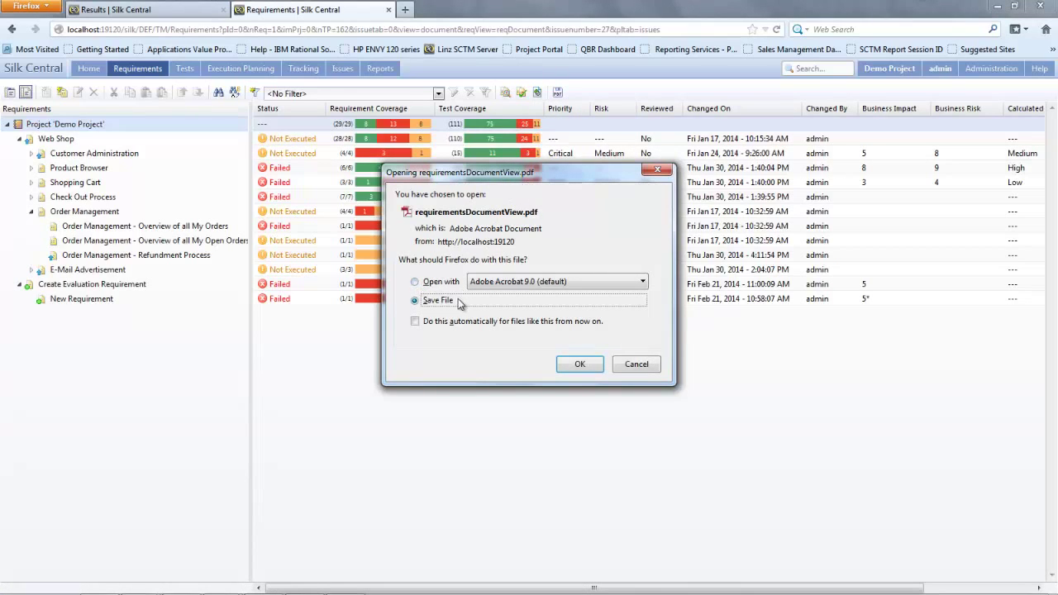
{"action": "left_click", "coordinate": [416, 282]}
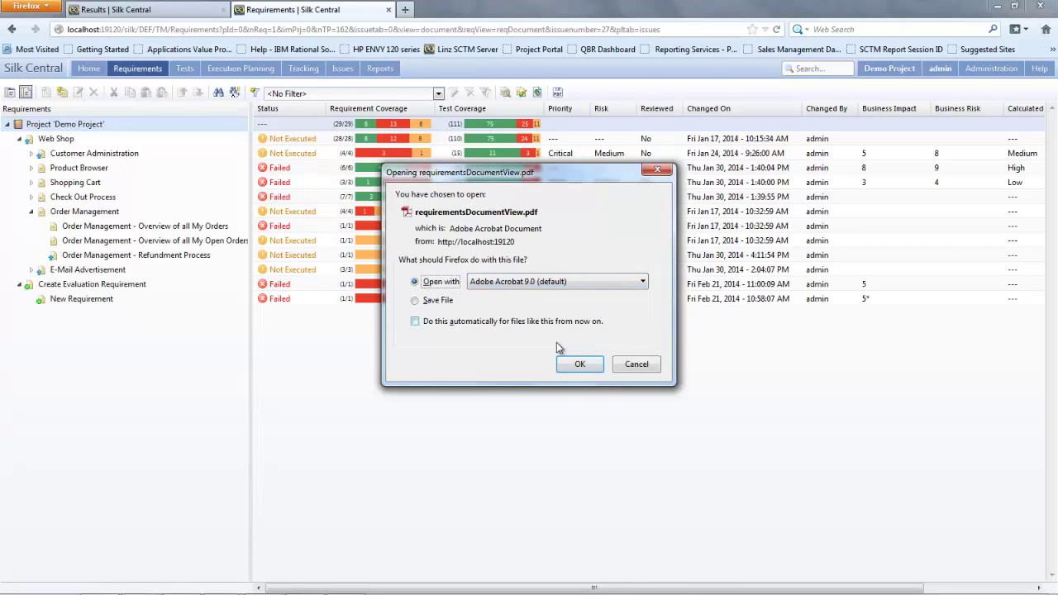
{"action": "left_click", "coordinate": [578, 364]}
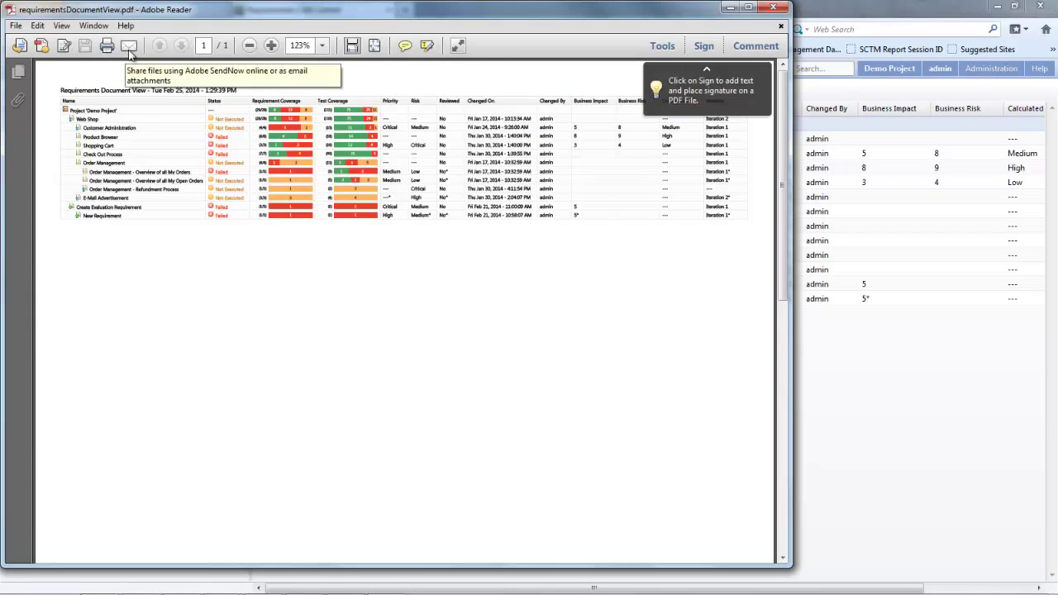
{"action": "key", "text": "alt+F4"}
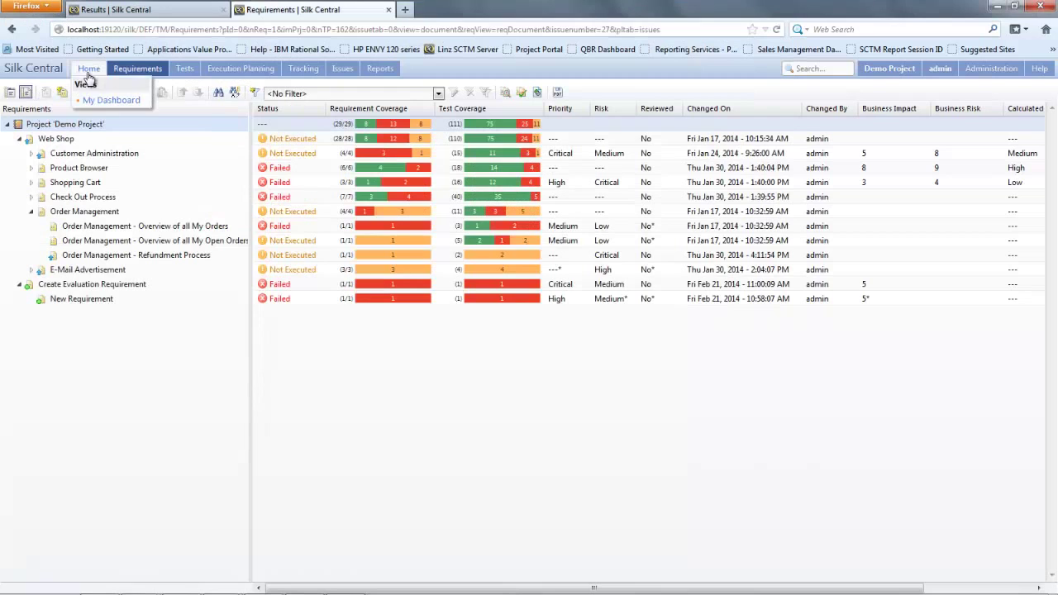
Step: Go to My Dashboard and review its panels, keeping Testing Cycle 4 in the progress chart
{"action": "left_click", "coordinate": [91, 73]}
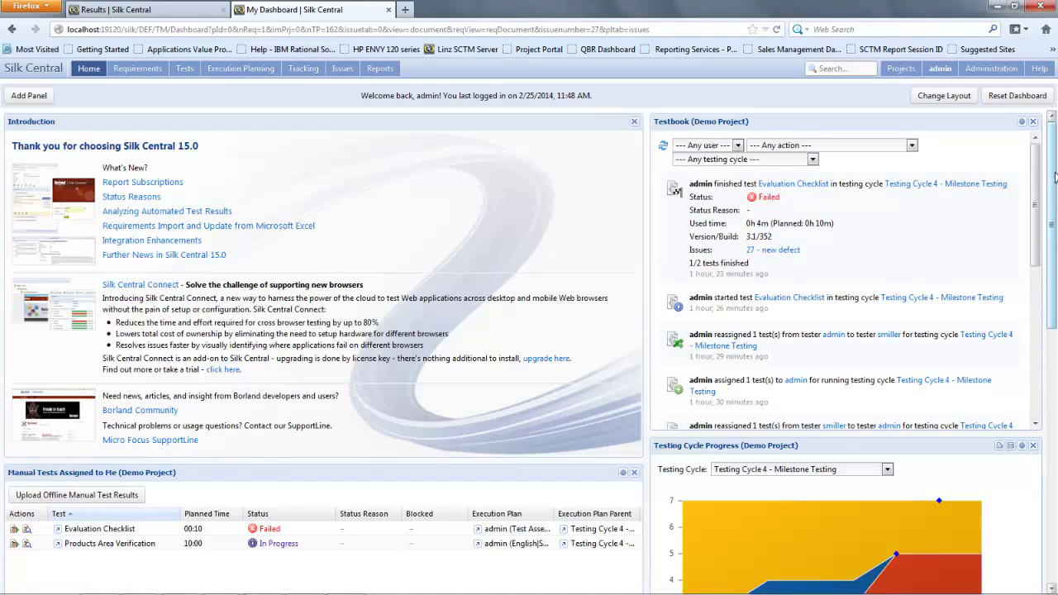
{"action": "scroll", "coordinate": [1055, 178], "scroll_direction": "down", "scroll_amount": 5}
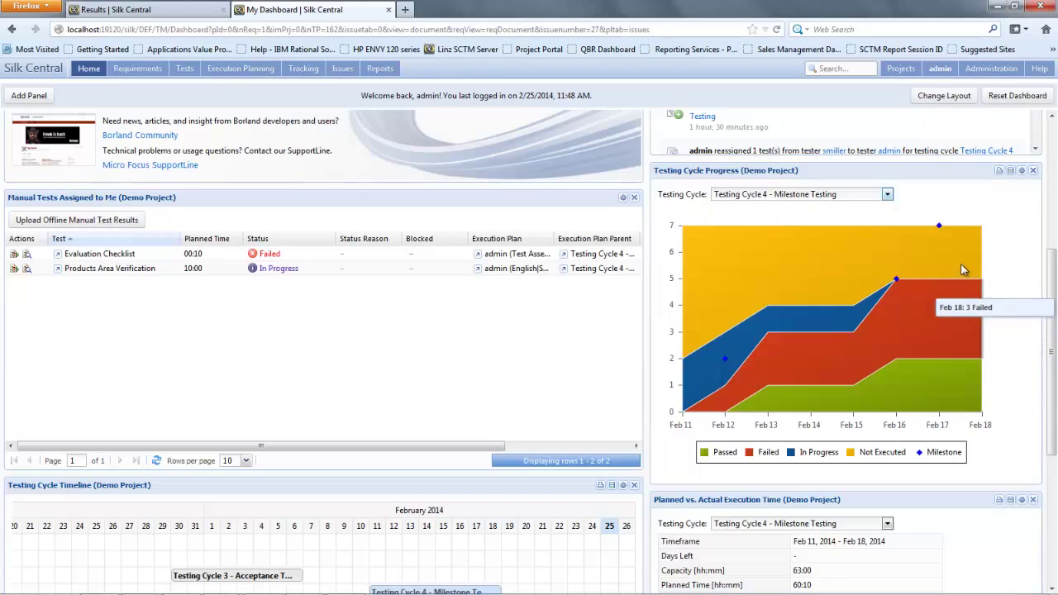
{"action": "left_click", "coordinate": [835, 195]}
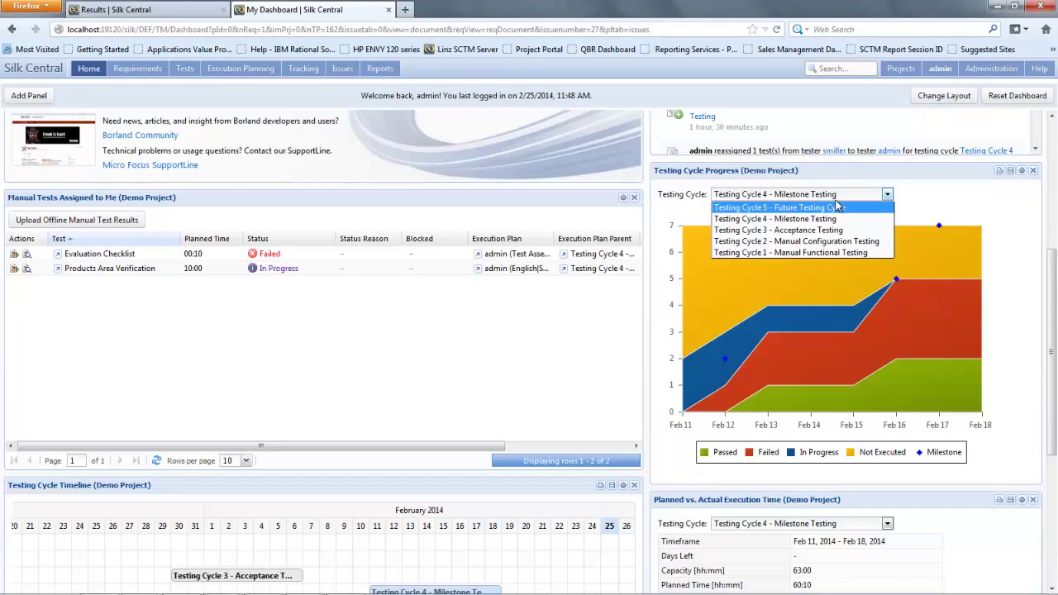
{"action": "left_click", "coordinate": [988, 420]}
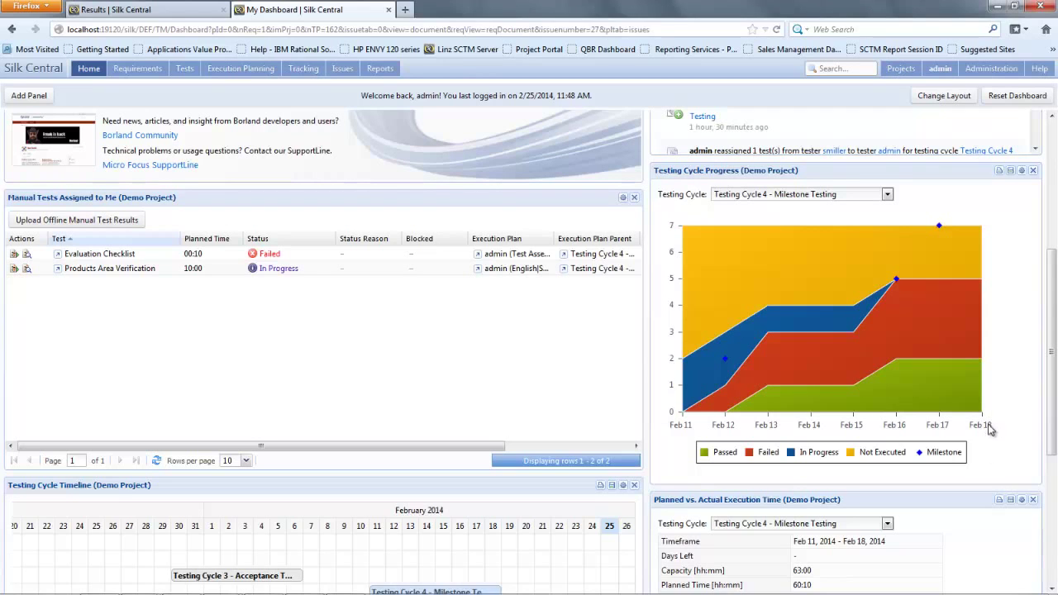
{"action": "scroll", "coordinate": [1055, 282], "scroll_direction": "down", "scroll_amount": 5}
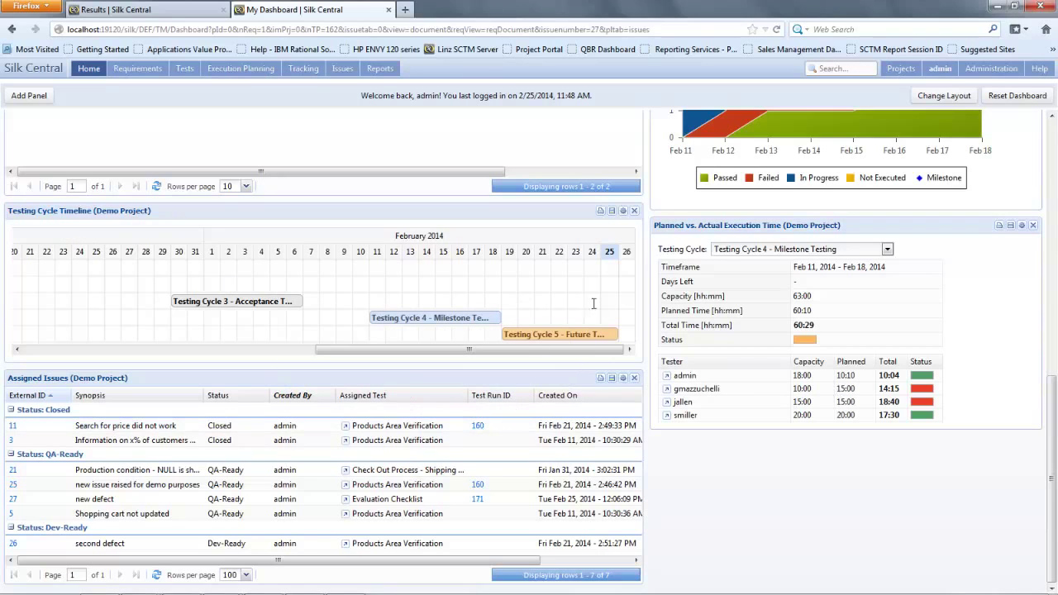
{"action": "mouse_move", "coordinate": [434, 320]}
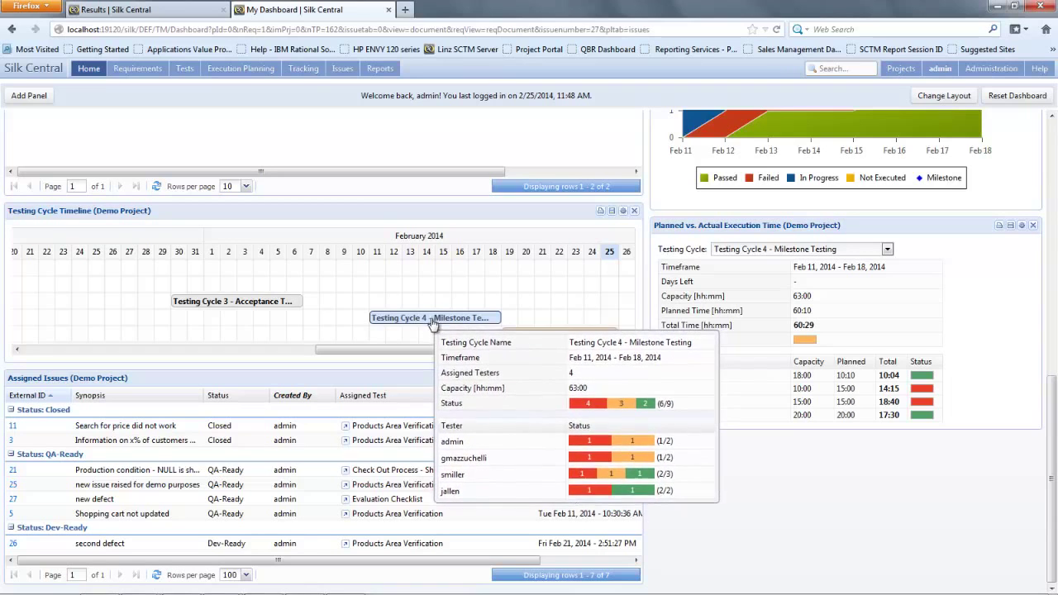
{"action": "scroll", "coordinate": [1054, 403], "scroll_direction": "up", "scroll_amount": 10}
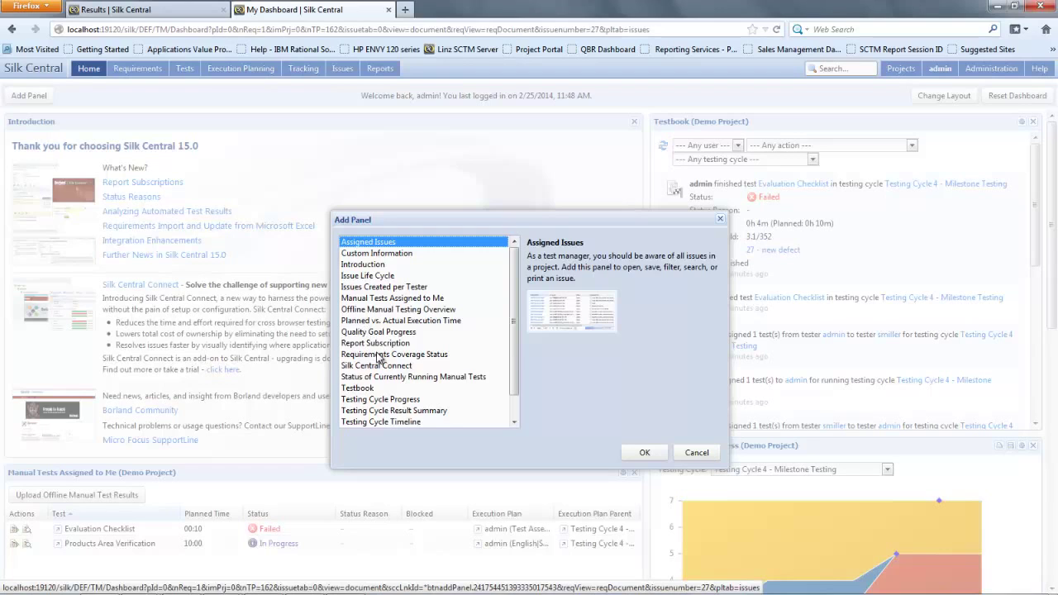
Step: Add a Requirements Coverage Status panel for Demo Project to the dashboard
{"action": "left_click", "coordinate": [379, 355]}
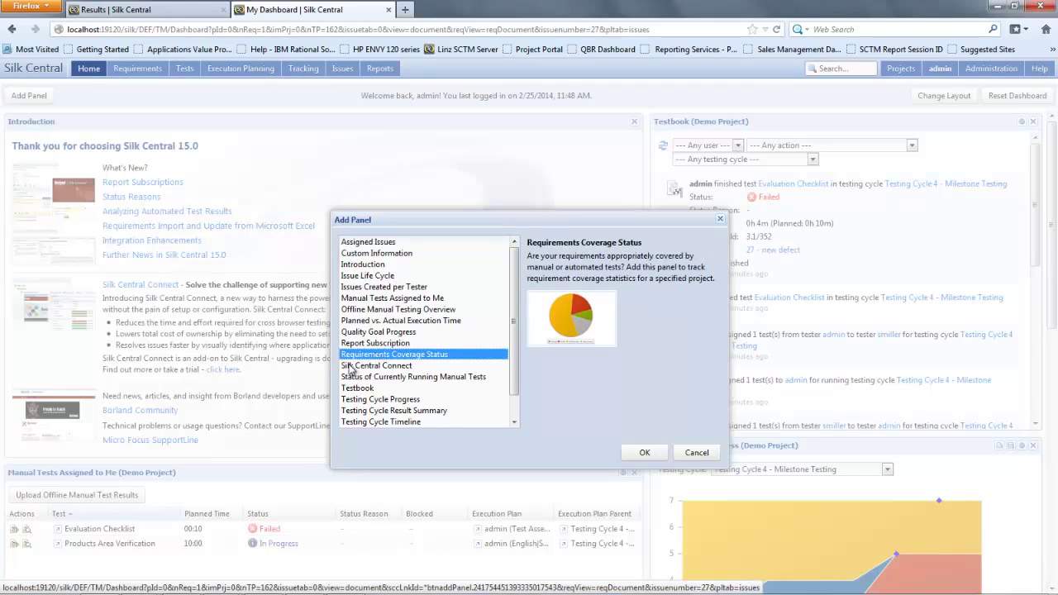
{"action": "left_click", "coordinate": [647, 455]}
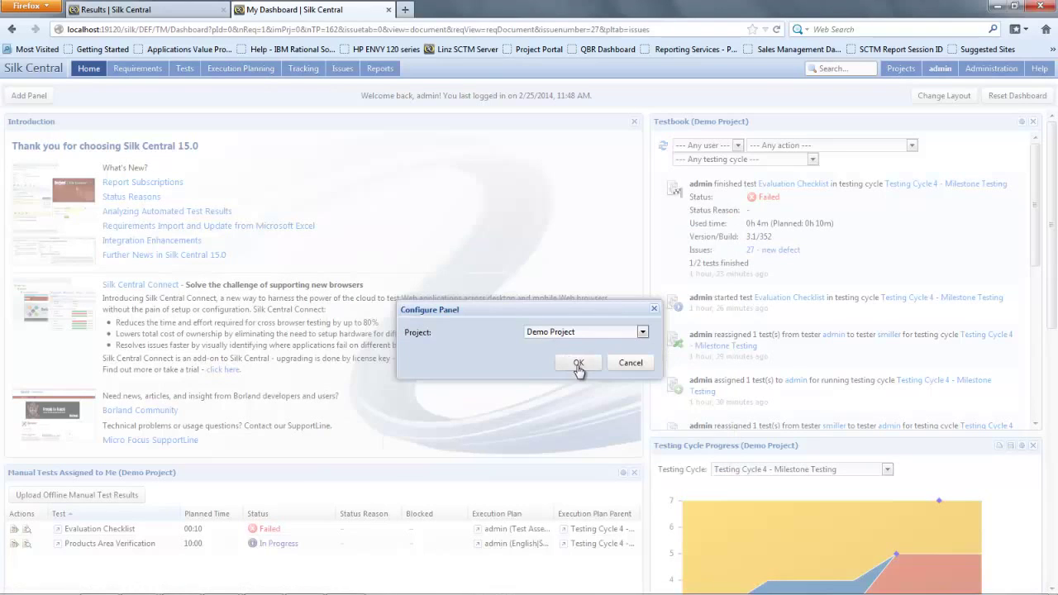
{"action": "left_click", "coordinate": [583, 365]}
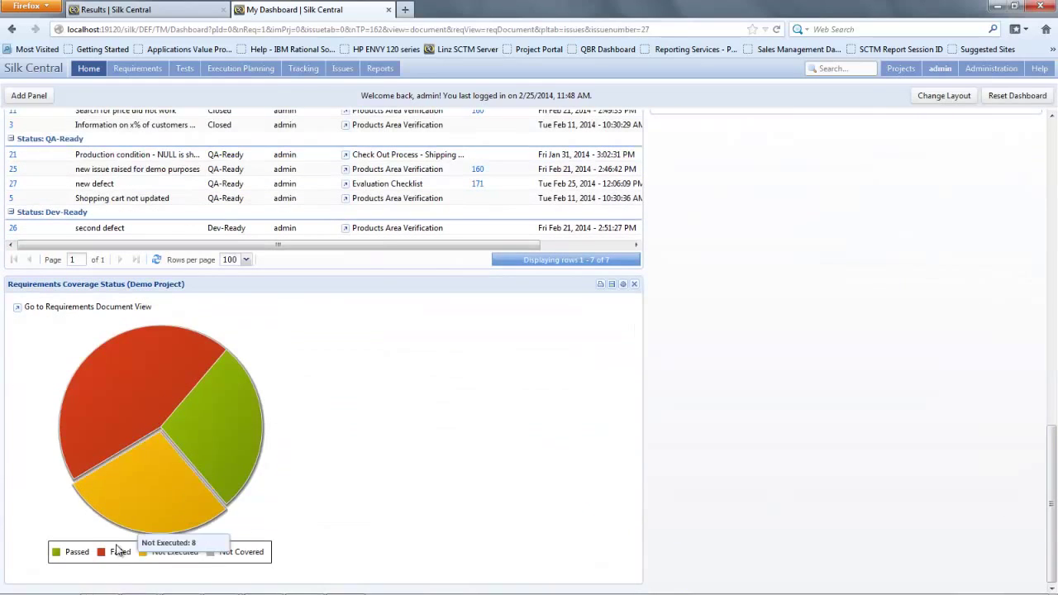
Step: Check the pie chart counts (13 failed, 8 not executed, 8 passed), then open its requirements document view
{"action": "left_click", "coordinate": [178, 405]}
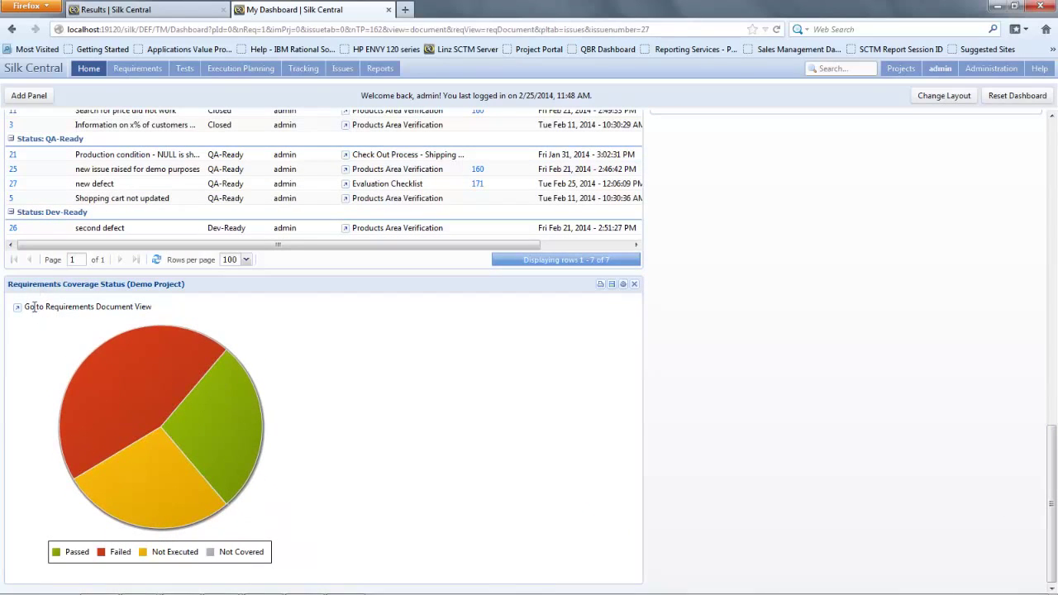
{"action": "mouse_move", "coordinate": [136, 382]}
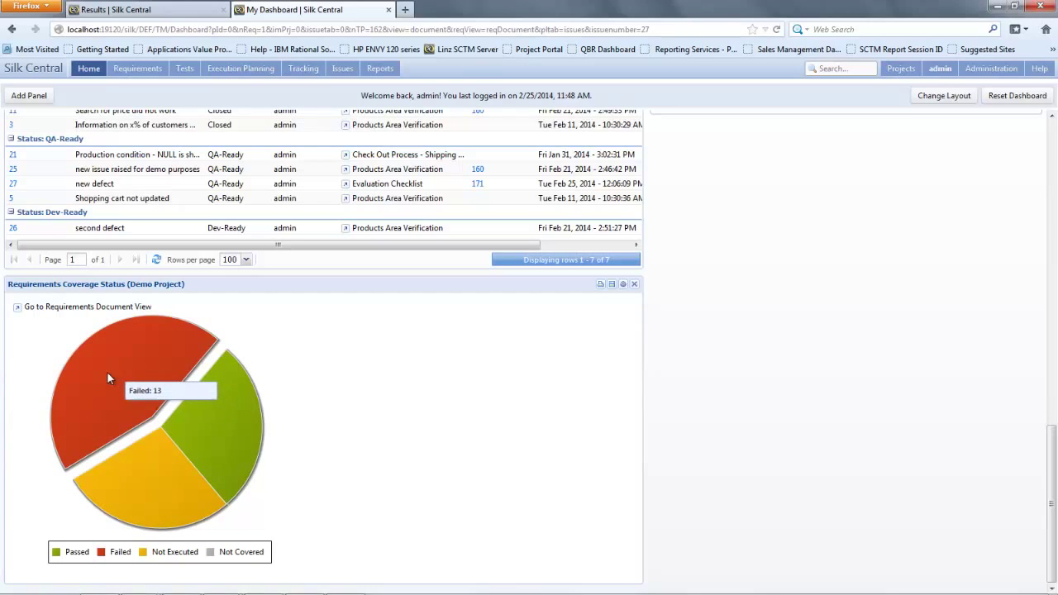
{"action": "mouse_move", "coordinate": [153, 495]}
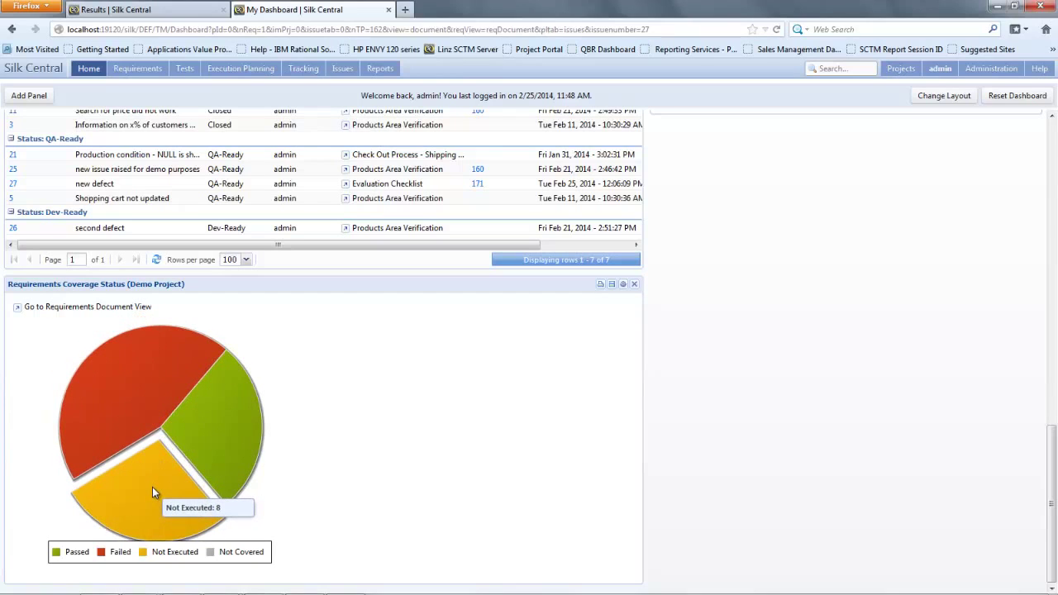
{"action": "mouse_move", "coordinate": [209, 461]}
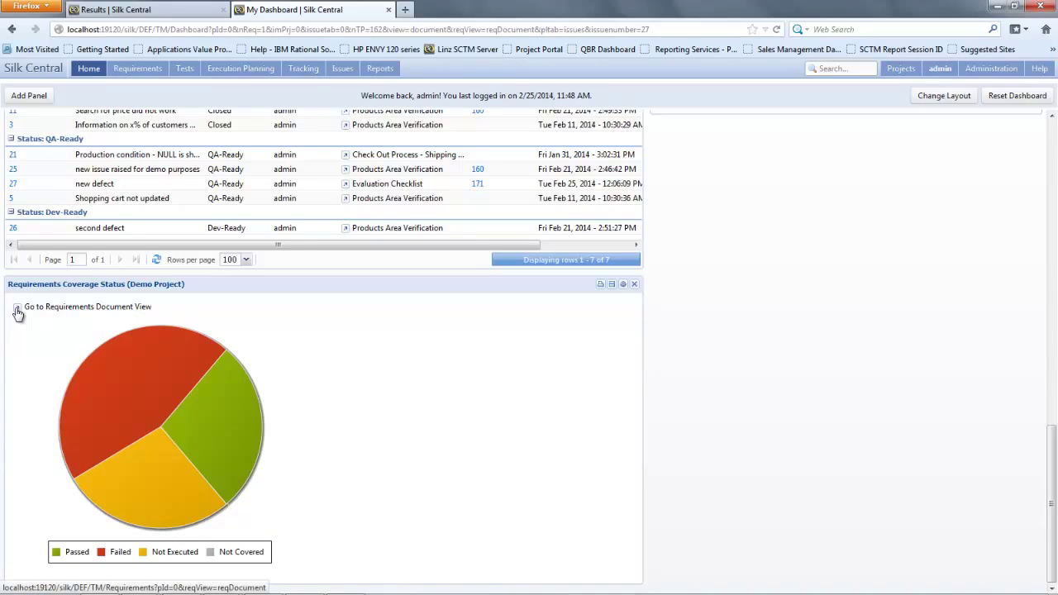
{"action": "left_click", "coordinate": [18, 313]}
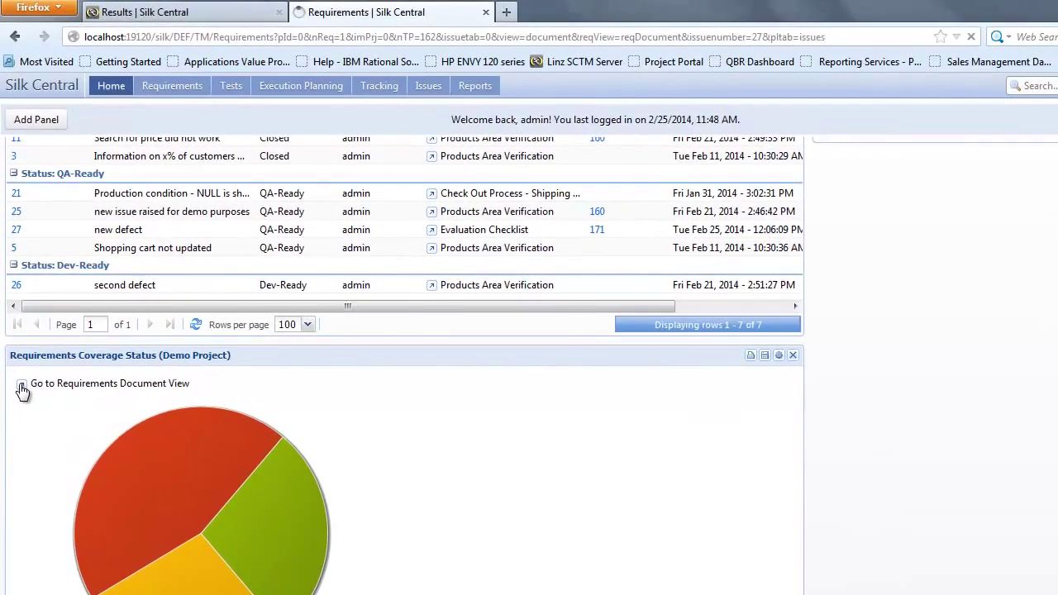